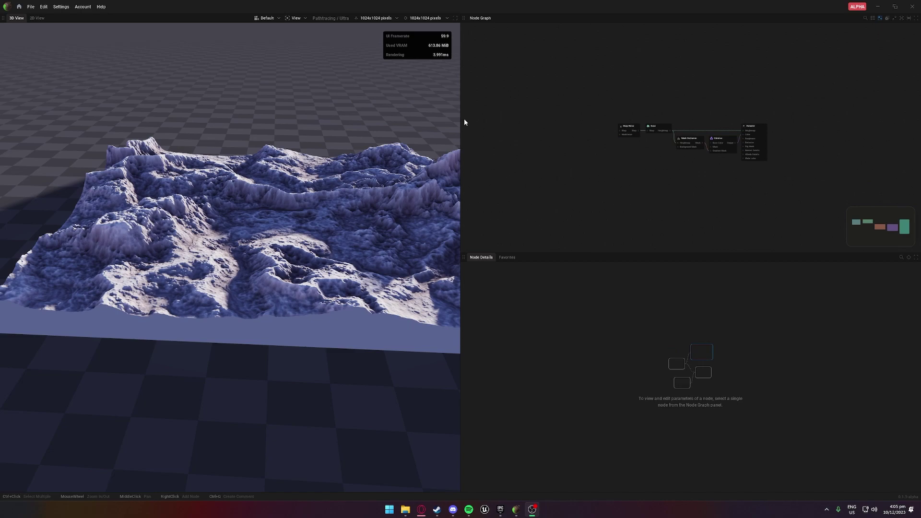
- Switch the 3D view's rendering mode from path tracing to Raymarching and check the terrain
{"action": "left_click", "coordinate": [306, 19]}
{"action": "mouse_move", "coordinate": [298, 70]}
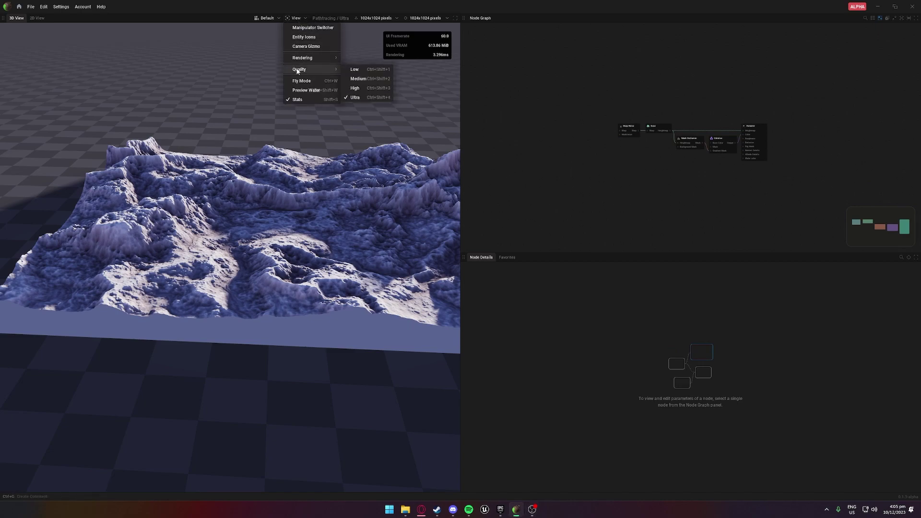
{"action": "left_click", "coordinate": [367, 68]}
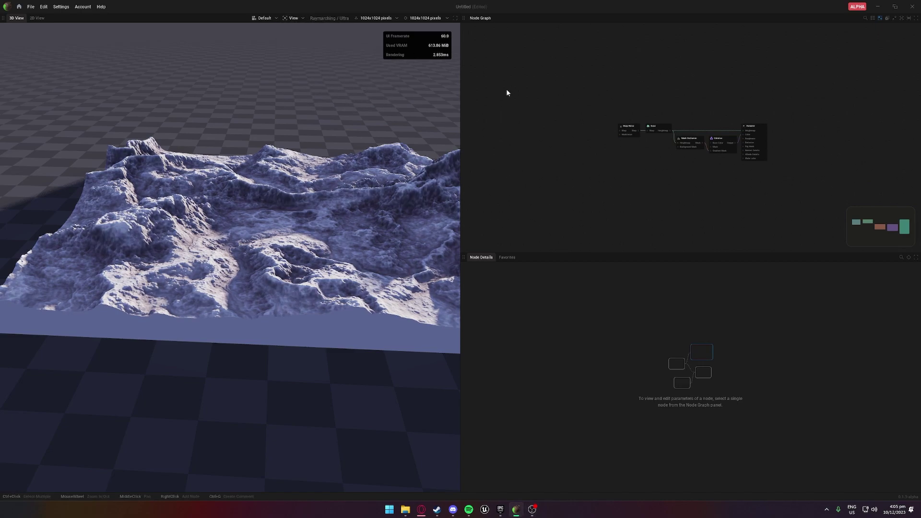
{"action": "scroll", "coordinate": [290, 192], "scroll_direction": "up", "scroll_amount": 5}
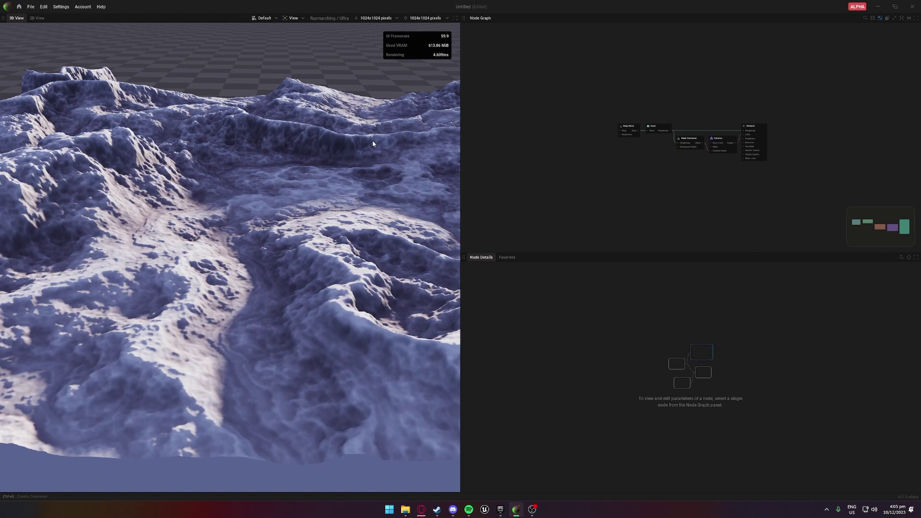
{"action": "scroll", "coordinate": [374, 144], "scroll_direction": "down", "scroll_amount": 2}
{"action": "middle_click_drag", "start_coordinate": [365, 156], "coordinate": [312, 182]}
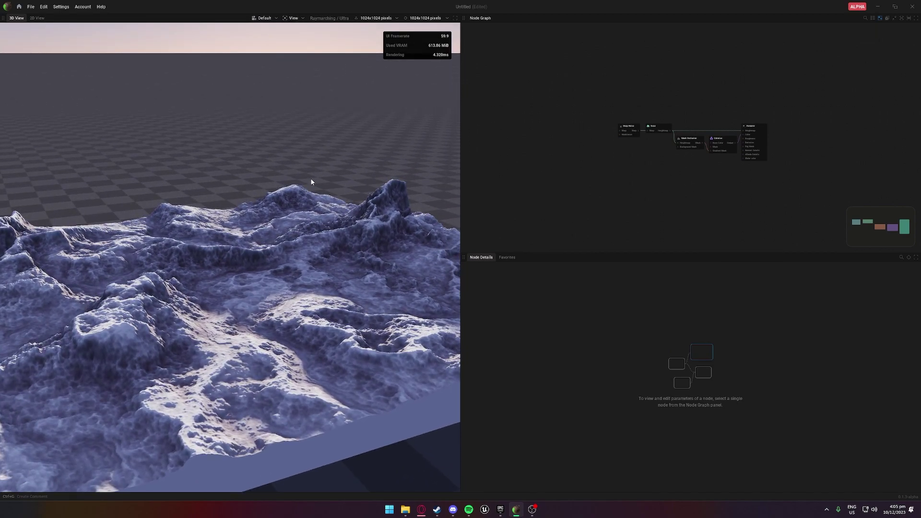
- Set the Base node's scale to about 1853 meters, relative height to about 39% and warp amplitude to about 36.4%
{"action": "scroll", "coordinate": [603, 146], "scroll_direction": "up", "scroll_amount": 3}
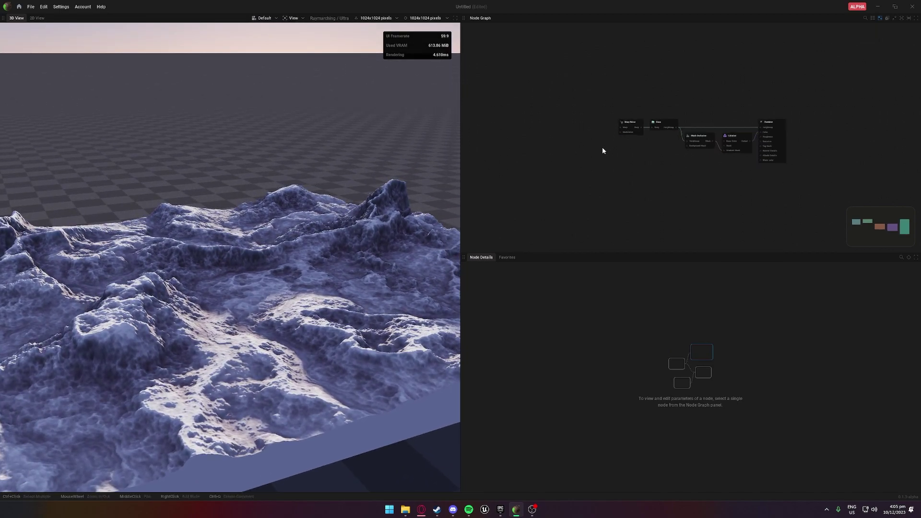
{"action": "scroll", "coordinate": [632, 149], "scroll_direction": "up", "scroll_amount": 3}
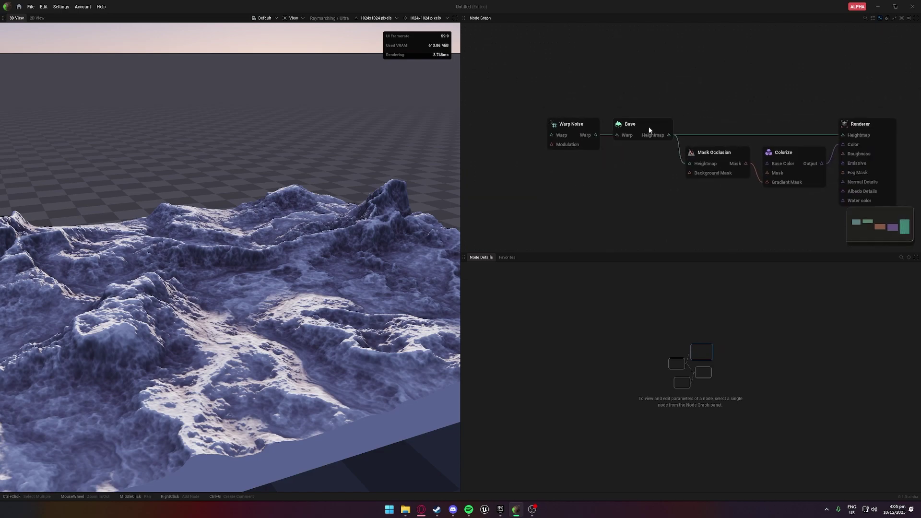
{"action": "left_click", "coordinate": [648, 132]}
{"action": "scroll", "coordinate": [555, 363], "scroll_direction": "up", "scroll_amount": 1}
{"action": "scroll", "coordinate": [556, 360], "scroll_direction": "up", "scroll_amount": 2}
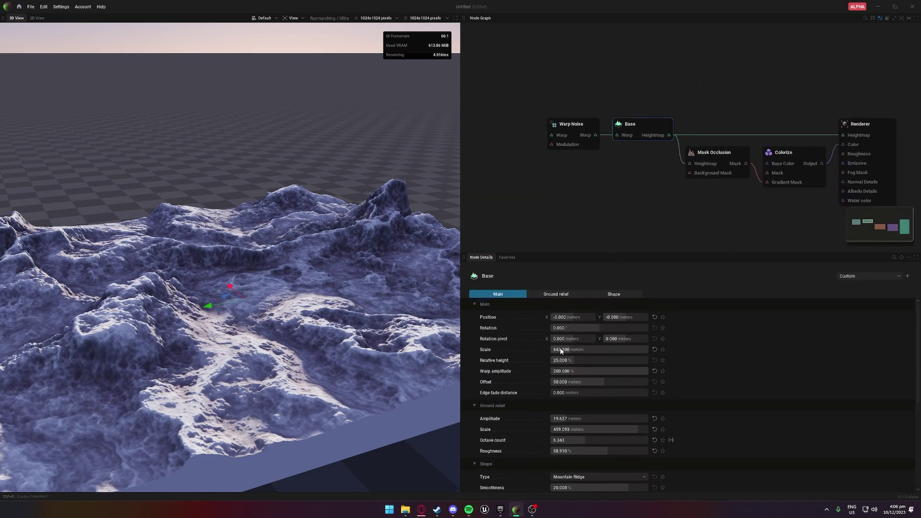
{"action": "left_click_drag", "start_coordinate": [565, 349], "coordinate": [576, 350]}
{"action": "scroll", "coordinate": [363, 327], "scroll_direction": "down", "scroll_amount": 5}
{"action": "middle_click_drag", "start_coordinate": [362, 327], "coordinate": [230, 204]}
{"action": "scroll", "coordinate": [351, 333], "scroll_direction": "up", "scroll_amount": 3}
{"action": "left_click_drag", "start_coordinate": [572, 359], "coordinate": [552, 343]}
{"action": "scroll", "coordinate": [516, 359], "scroll_direction": "down", "scroll_amount": 2}
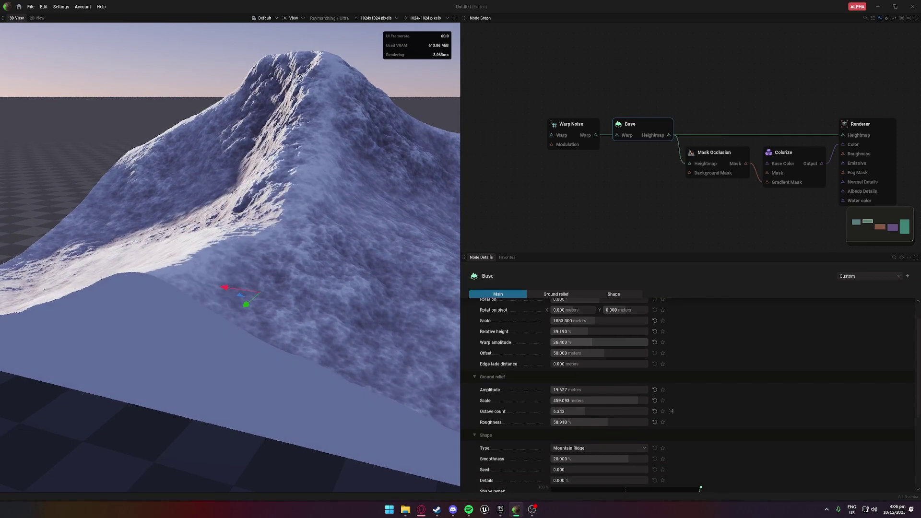
- Set the Base node's ground relief amplitude to about 52.9 meters, relative height to about 28.3% and main scale to about 884 meters
{"action": "left_click_drag", "start_coordinate": [446, 313], "coordinate": [404, 324]}
{"action": "scroll", "coordinate": [403, 324], "scroll_direction": "down", "scroll_amount": 3}
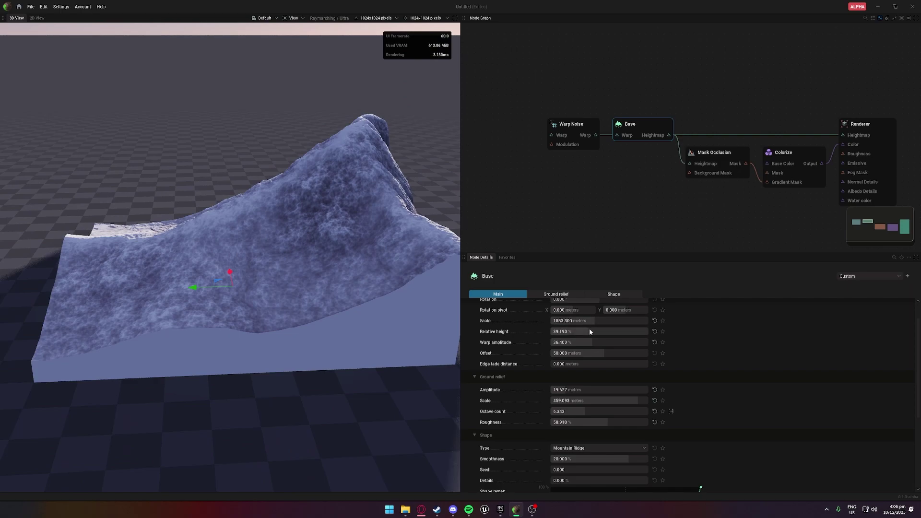
{"action": "mouse_move", "coordinate": [590, 330]}
{"action": "left_mouse_down"}
{"action": "mouse_move", "coordinate": [574, 330]}
{"action": "mouse_move", "coordinate": [575, 320]}
{"action": "left_mouse_up"}
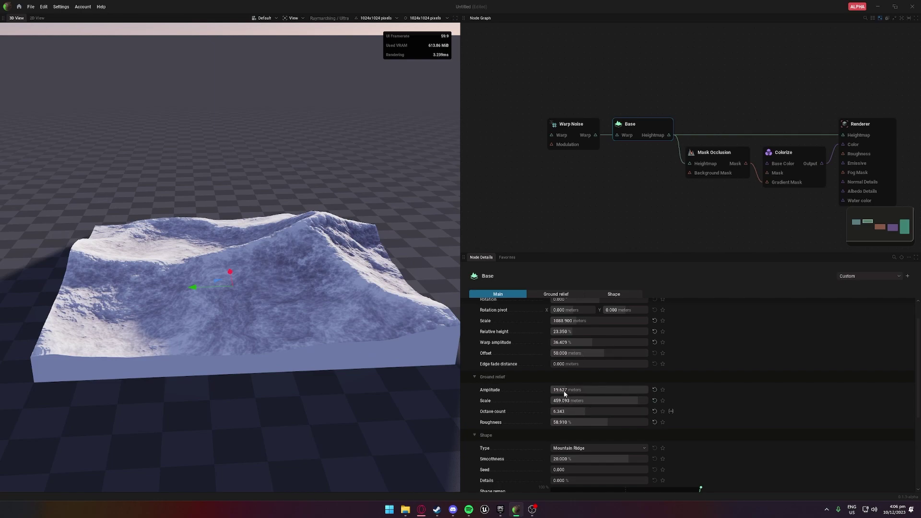
{"action": "left_click_drag", "start_coordinate": [565, 392], "coordinate": [597, 393]}
{"action": "scroll", "coordinate": [230, 283], "scroll_direction": "up", "scroll_amount": 3}
{"action": "mouse_move", "coordinate": [230, 287]}
{"action": "left_mouse_down"}
{"action": "mouse_move", "coordinate": [374, 245]}
{"action": "mouse_move", "coordinate": [336, 273]}
{"action": "mouse_move", "coordinate": [229, 304]}
{"action": "left_mouse_up"}
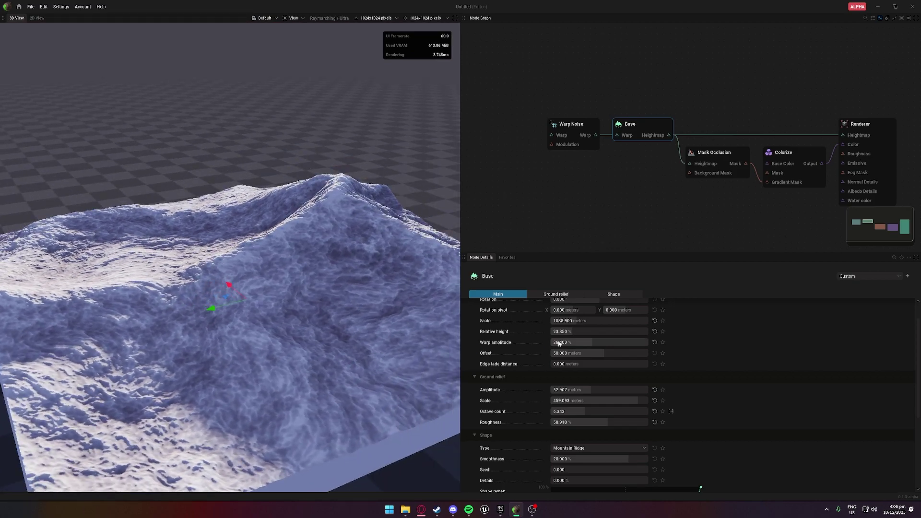
{"action": "left_click_drag", "start_coordinate": [569, 333], "coordinate": [604, 320]}
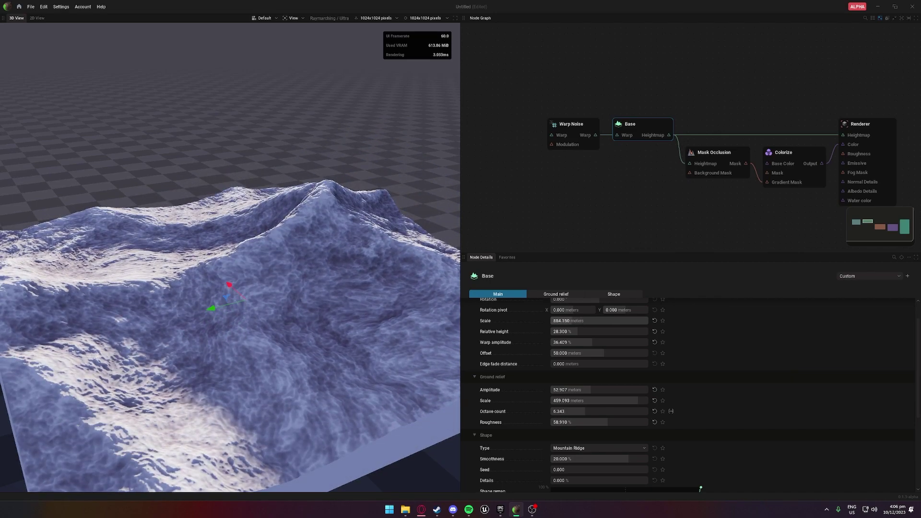
- Set the Base node's ground relief scale to about 452.4 meters and inspect the terrain from several angles
{"action": "scroll", "coordinate": [590, 353], "scroll_direction": "down", "scroll_amount": 3}
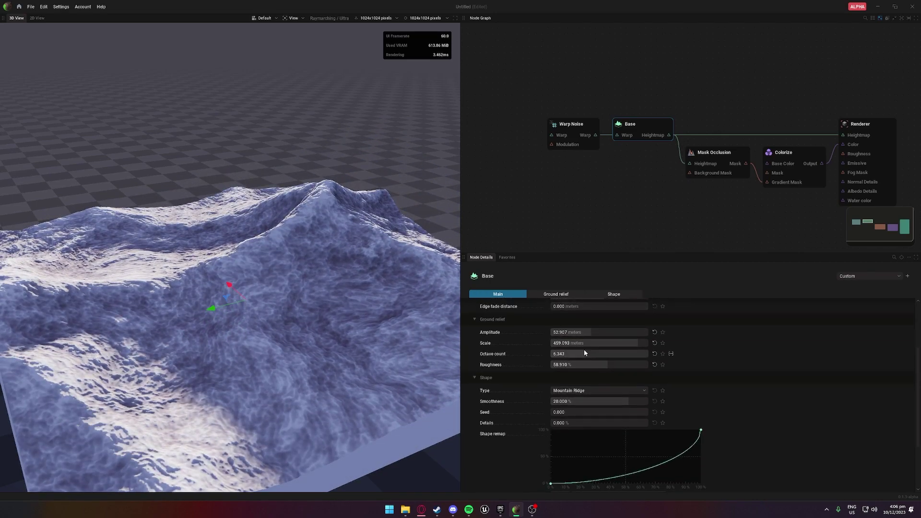
{"action": "mouse_move", "coordinate": [597, 343]}
{"action": "left_mouse_down"}
{"action": "mouse_move", "coordinate": [547, 343]}
{"action": "mouse_move", "coordinate": [596, 343]}
{"action": "left_mouse_up"}
{"action": "middle_click_drag", "start_coordinate": [268, 307], "coordinate": [408, 244]}
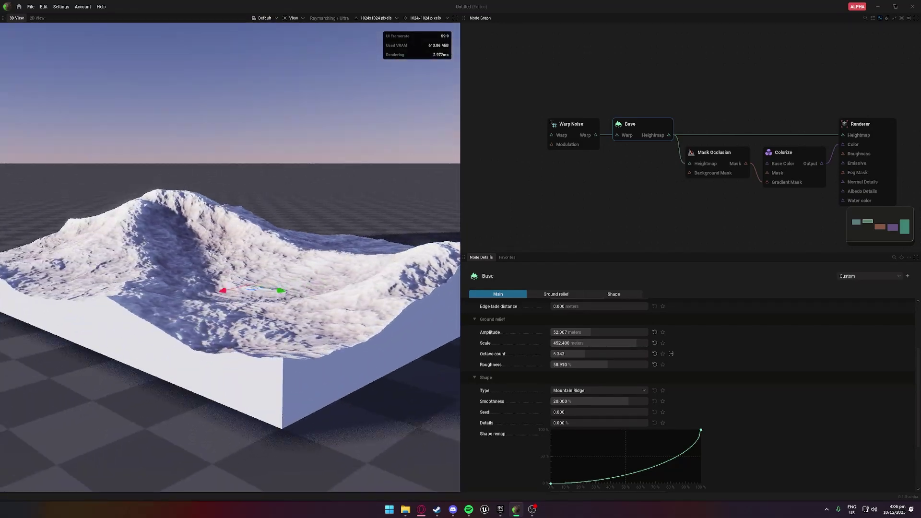
{"action": "middle_click_drag", "start_coordinate": [343, 306], "coordinate": [341, 327]}
{"action": "scroll", "coordinate": [341, 327], "scroll_direction": "up", "scroll_amount": 4}
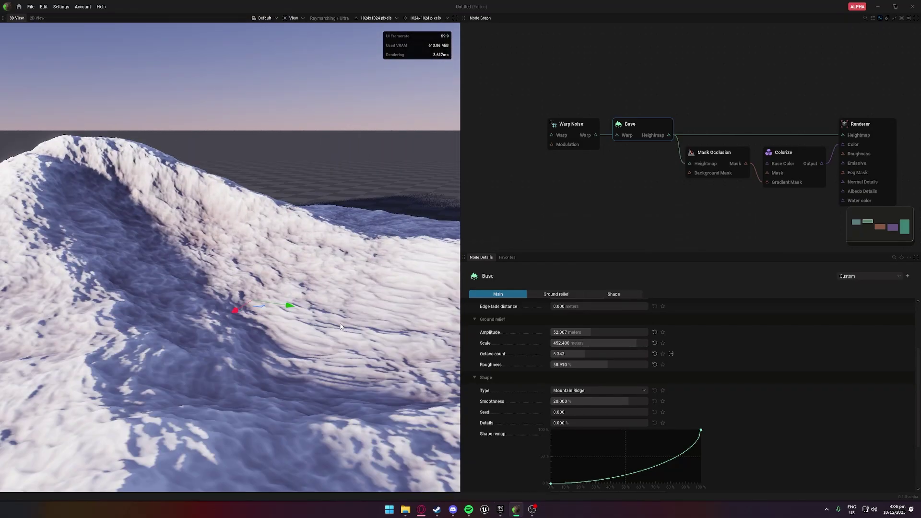
{"action": "scroll", "coordinate": [342, 325], "scroll_direction": "down", "scroll_amount": 5}
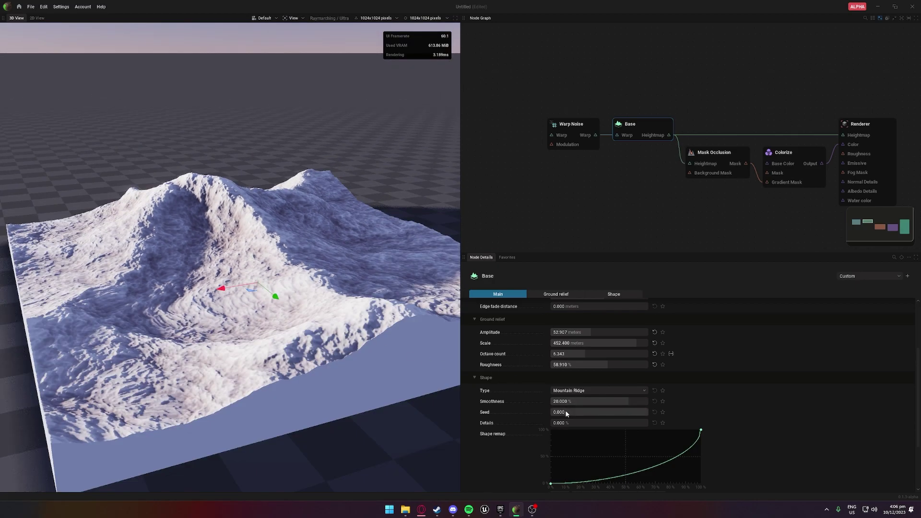
- Set the Base node's shape seed to about 0.273 and its relative height to about 36.5%
{"action": "left_click_drag", "start_coordinate": [566, 413], "coordinate": [597, 413]}
{"action": "middle_click_drag", "start_coordinate": [364, 331], "coordinate": [55, 346]}
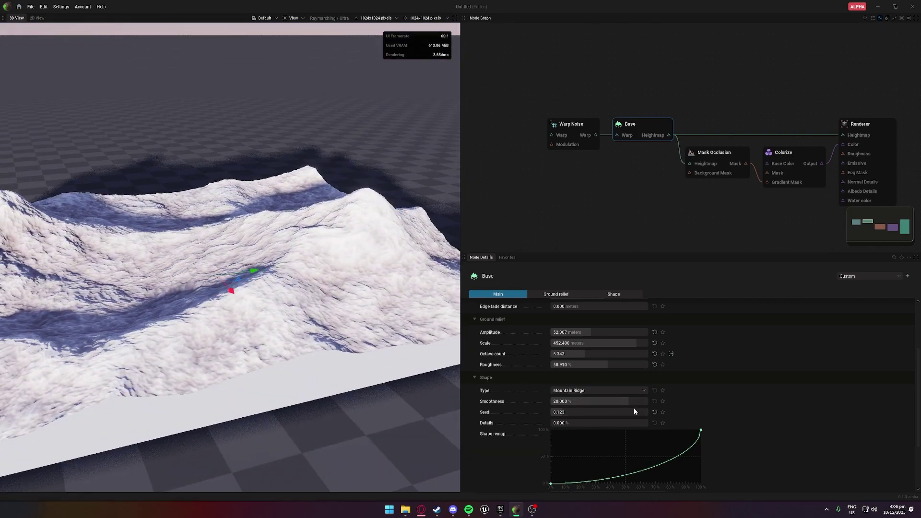
{"action": "mouse_move", "coordinate": [575, 423]}
{"action": "left_mouse_down"}
{"action": "mouse_move", "coordinate": [618, 423]}
{"action": "mouse_move", "coordinate": [575, 423]}
{"action": "mouse_move", "coordinate": [573, 410]}
{"action": "left_mouse_up"}
{"action": "scroll", "coordinate": [589, 384], "scroll_direction": "up", "scroll_amount": 3}
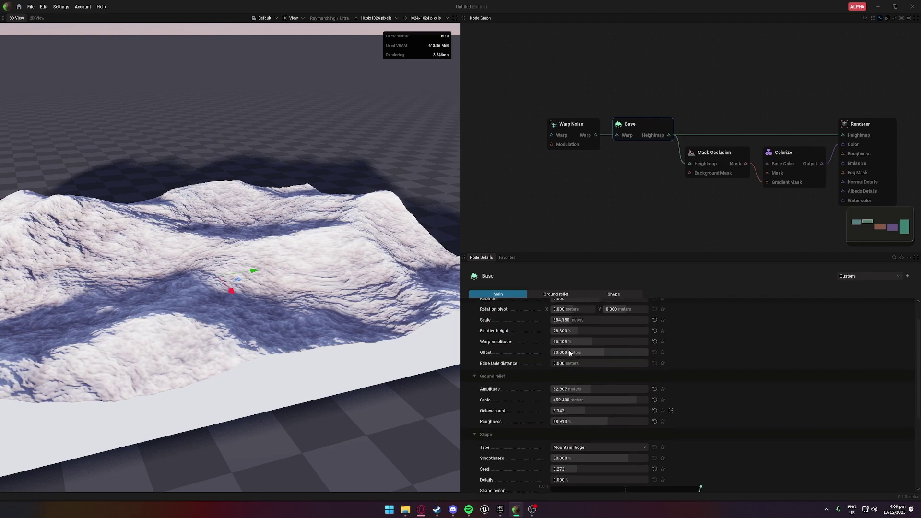
{"action": "left_click_drag", "start_coordinate": [569, 332], "coordinate": [576, 331]}
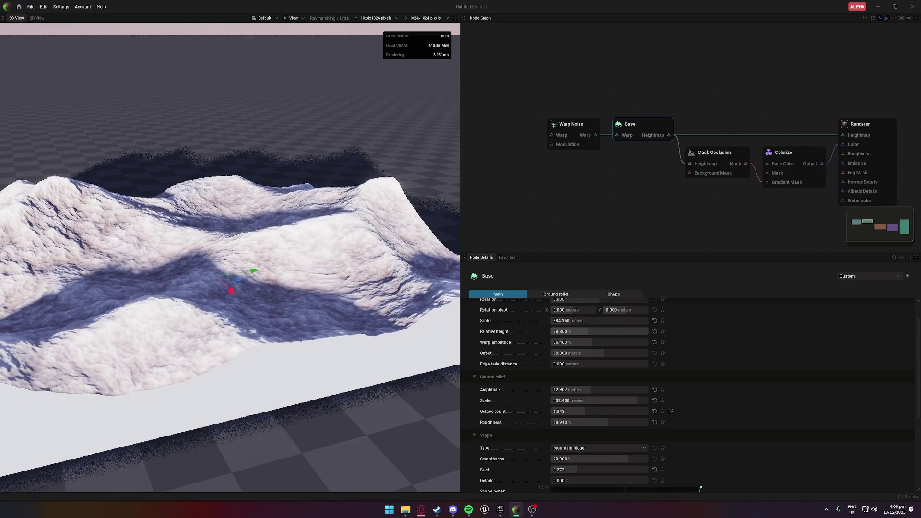
{"action": "left_click_drag", "start_coordinate": [427, 341], "coordinate": [257, 336]}
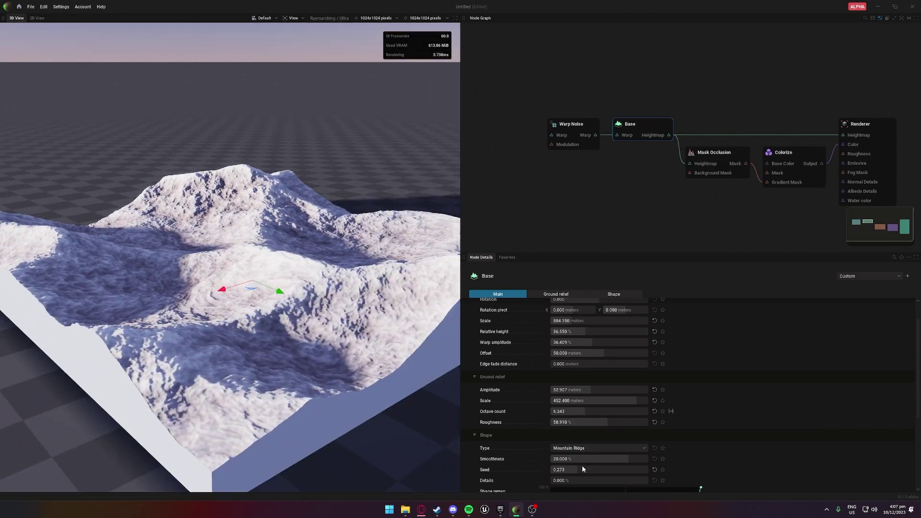
- Change the Base node's shape seed to about 0.326 and inspect the new mountain layout
{"action": "left_click_drag", "start_coordinate": [571, 469], "coordinate": [577, 469]}
{"action": "left_click_drag", "start_coordinate": [413, 365], "coordinate": [10, 413]}
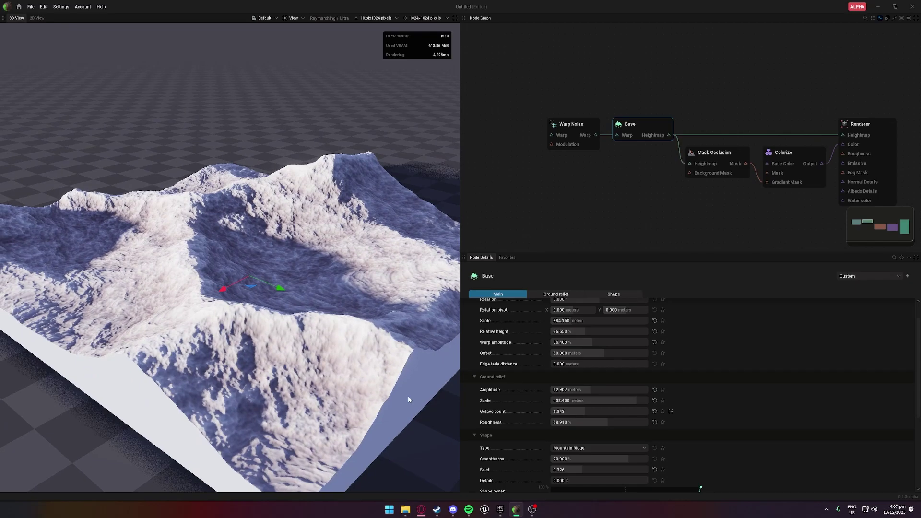
{"action": "left_click_drag", "start_coordinate": [409, 399], "coordinate": [345, 345]}
{"action": "scroll", "coordinate": [413, 390], "scroll_direction": "up", "scroll_amount": 2}
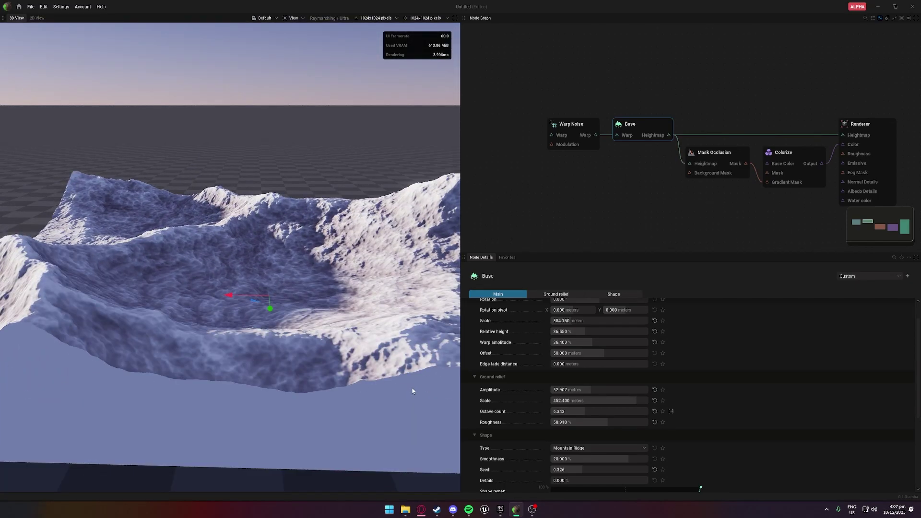
{"action": "mouse_move", "coordinate": [413, 390]}
{"action": "left_mouse_down"}
{"action": "mouse_move", "coordinate": [401, 391]}
{"action": "mouse_move", "coordinate": [446, 360]}
{"action": "mouse_move", "coordinate": [422, 391]}
{"action": "left_mouse_up"}
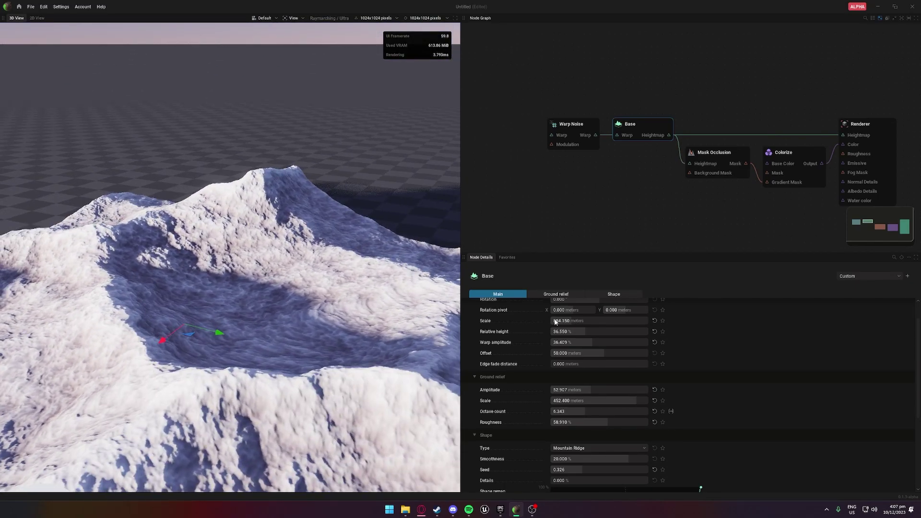
- Set the Warp Noise node's scale to about 765 meters and check the warped terrain
{"action": "middle_click_drag", "start_coordinate": [688, 208], "coordinate": [662, 211]}
{"action": "left_click", "coordinate": [561, 131]}
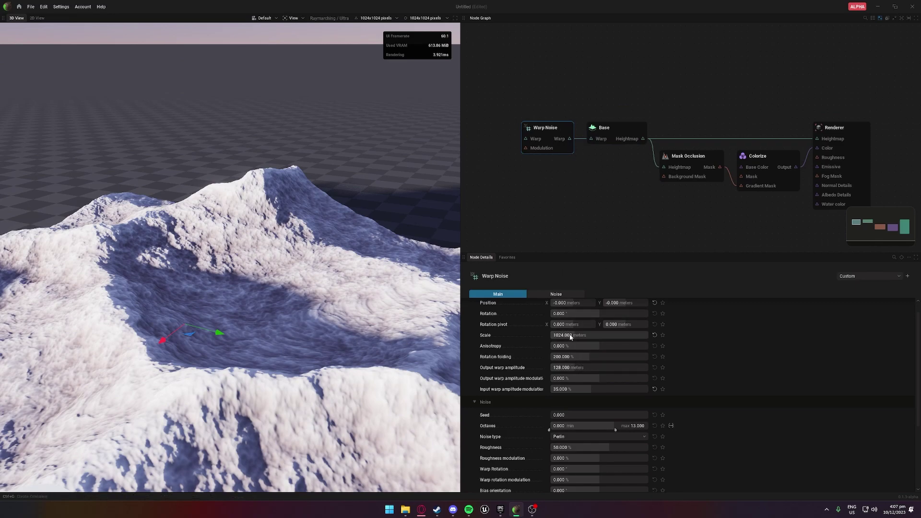
{"action": "mouse_move", "coordinate": [569, 334]}
{"action": "left_mouse_down"}
{"action": "mouse_move", "coordinate": [609, 335]}
{"action": "mouse_move", "coordinate": [551, 334]}
{"action": "mouse_move", "coordinate": [570, 335]}
{"action": "left_mouse_up"}
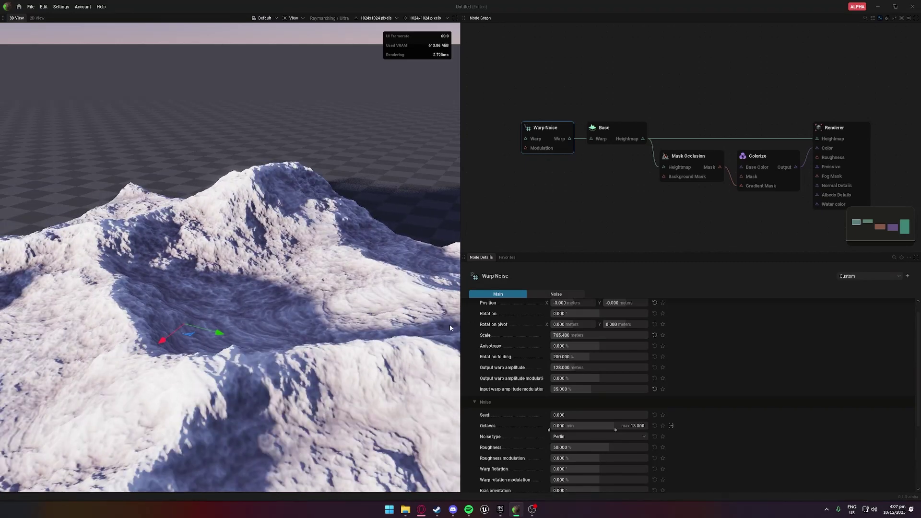
{"action": "left_click_drag", "start_coordinate": [449, 326], "coordinate": [288, 345]}
{"action": "mouse_move", "coordinate": [402, 320]}
{"action": "left_mouse_down"}
{"action": "mouse_move", "coordinate": [357, 319]}
{"action": "mouse_move", "coordinate": [391, 321]}
{"action": "left_mouse_up"}
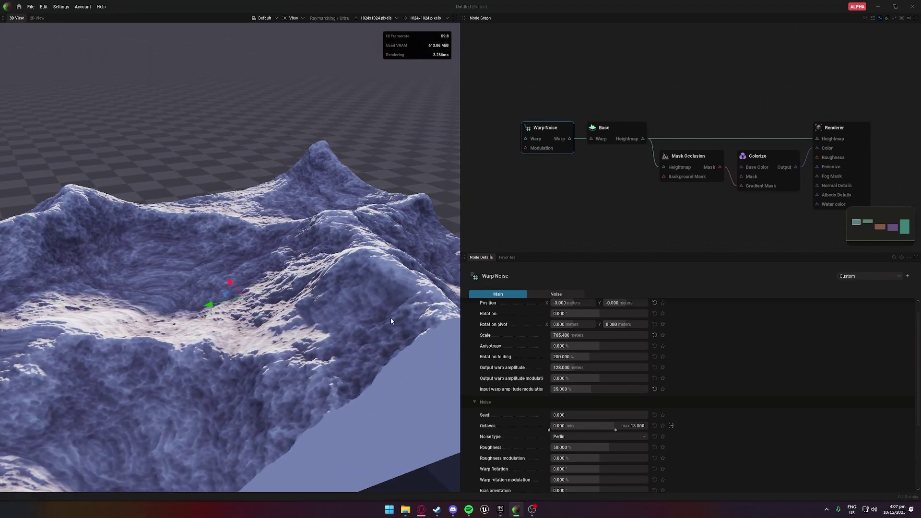
- Set the Warp Noise node's rotation folding to about 195% and review its noise settings
{"action": "scroll", "coordinate": [590, 346], "scroll_direction": "down", "scroll_amount": 1}
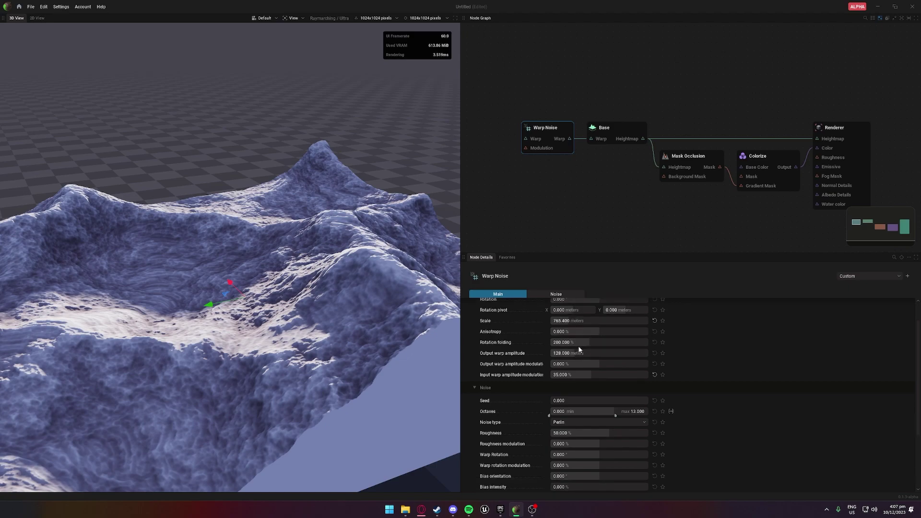
{"action": "mouse_move", "coordinate": [580, 342]}
{"action": "left_mouse_down"}
{"action": "mouse_move", "coordinate": [607, 342]}
{"action": "mouse_move", "coordinate": [588, 344]}
{"action": "left_mouse_up"}
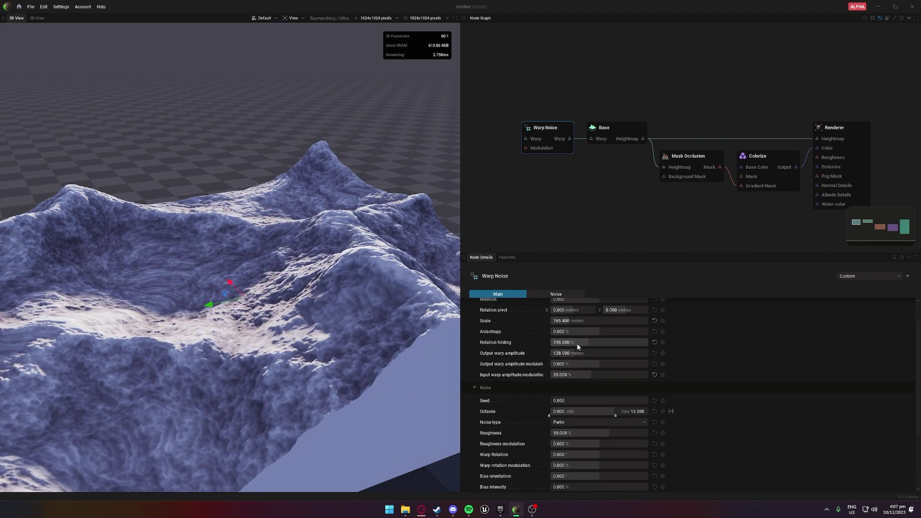
{"action": "scroll", "coordinate": [582, 355], "scroll_direction": "down", "scroll_amount": 1}
{"action": "scroll", "coordinate": [582, 355], "scroll_direction": "down", "scroll_amount": 2}
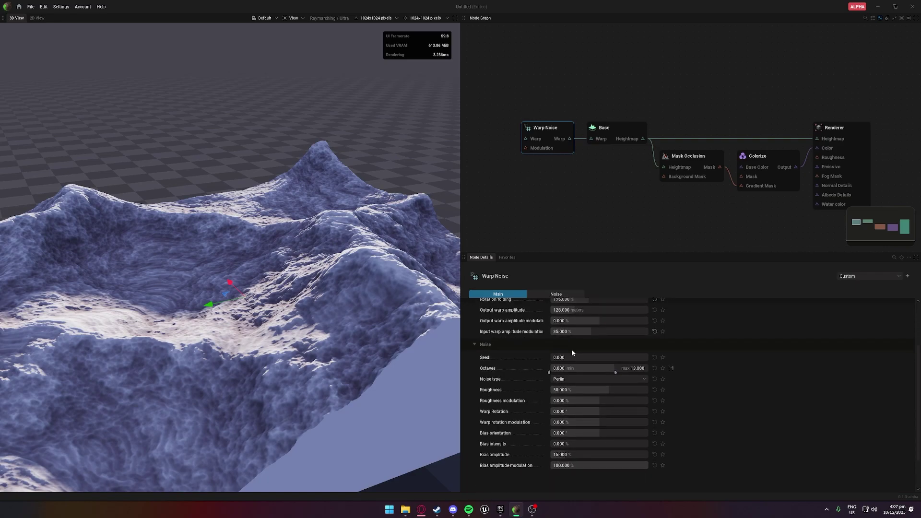
{"action": "left_click_drag", "start_coordinate": [427, 320], "coordinate": [385, 295]}
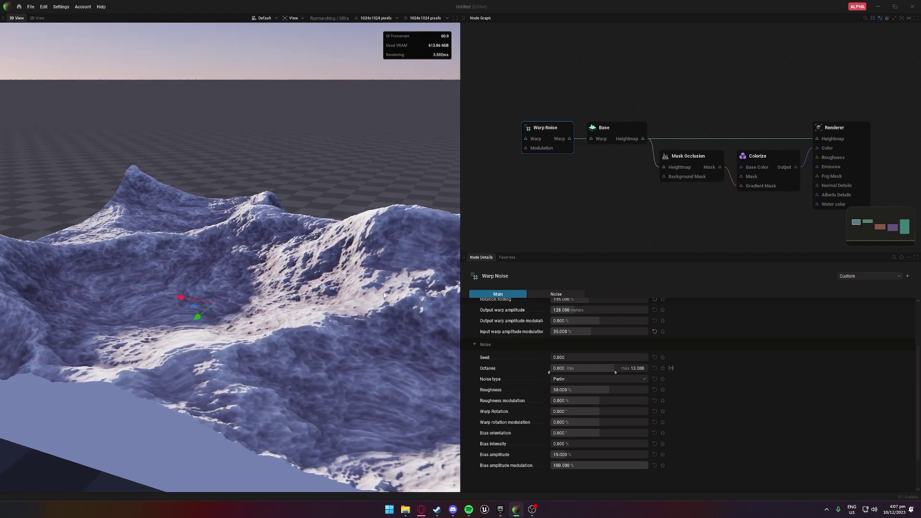
- Add a Terrace height modifier node fed by the Base node's Heightmap output
{"action": "middle_click_drag", "start_coordinate": [609, 183], "coordinate": [511, 243]}
{"action": "middle_click_drag", "start_coordinate": [582, 179], "coordinate": [576, 232]}
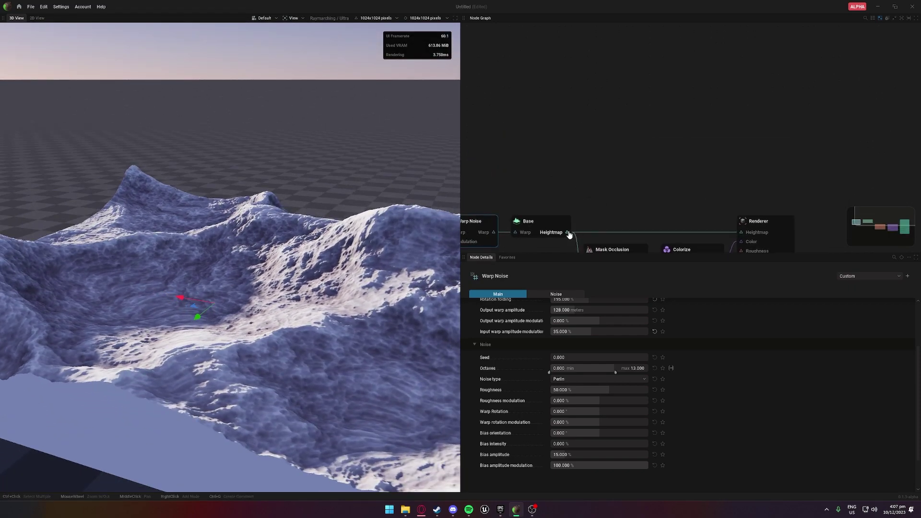
{"action": "left_click_drag", "start_coordinate": [568, 233], "coordinate": [607, 166]}
{"action": "mouse_move", "coordinate": [628, 171]}
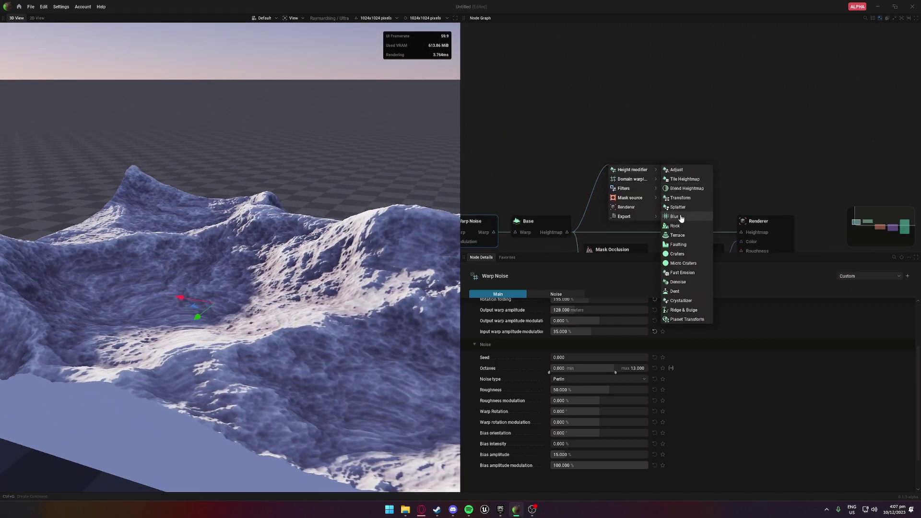
{"action": "left_click", "coordinate": [676, 235]}
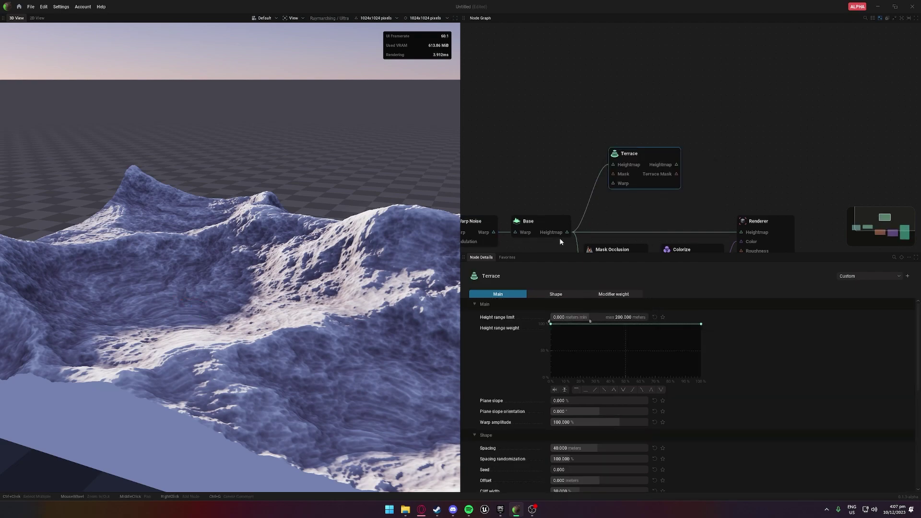
- Preview the Terrace node's Heightmap output in the 3D view and examine the terraced cliffs up close
{"action": "left_click", "coordinate": [669, 165]}
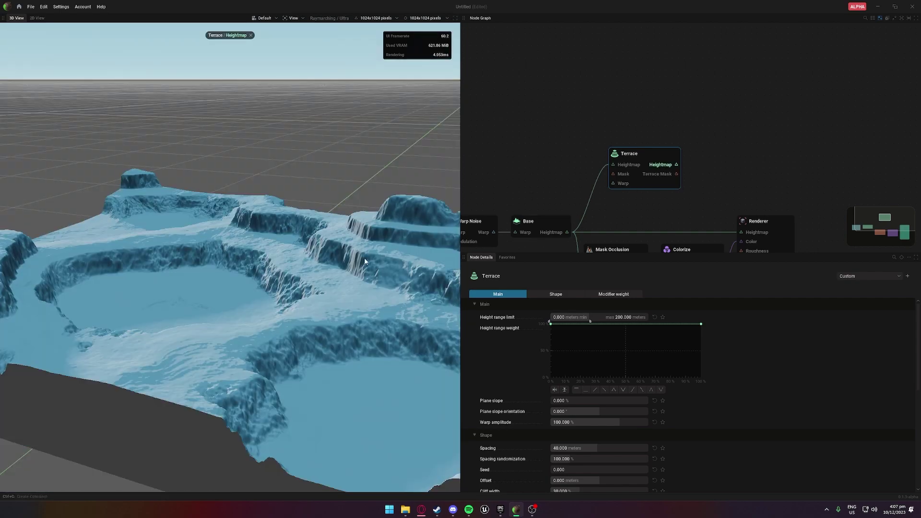
{"action": "mouse_move", "coordinate": [345, 265]}
{"action": "left_mouse_down"}
{"action": "mouse_move", "coordinate": [413, 268]}
{"action": "mouse_move", "coordinate": [333, 270]}
{"action": "left_mouse_up"}
{"action": "scroll", "coordinate": [334, 270], "scroll_direction": "up", "scroll_amount": 5}
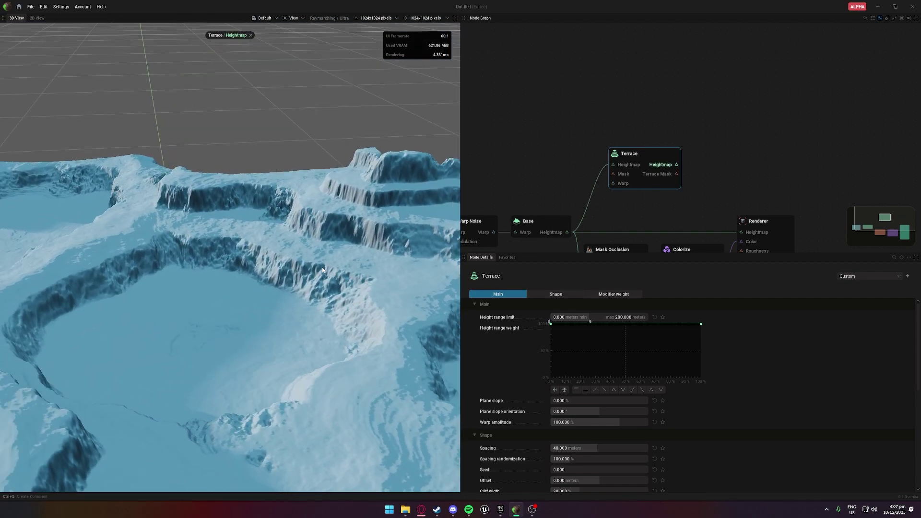
- Spread out the node graph by moving the Renderer farther away and lowering the Mask Occlusion and Colorize nodes
{"action": "middle_click_drag", "start_coordinate": [682, 170], "coordinate": [632, 142]}
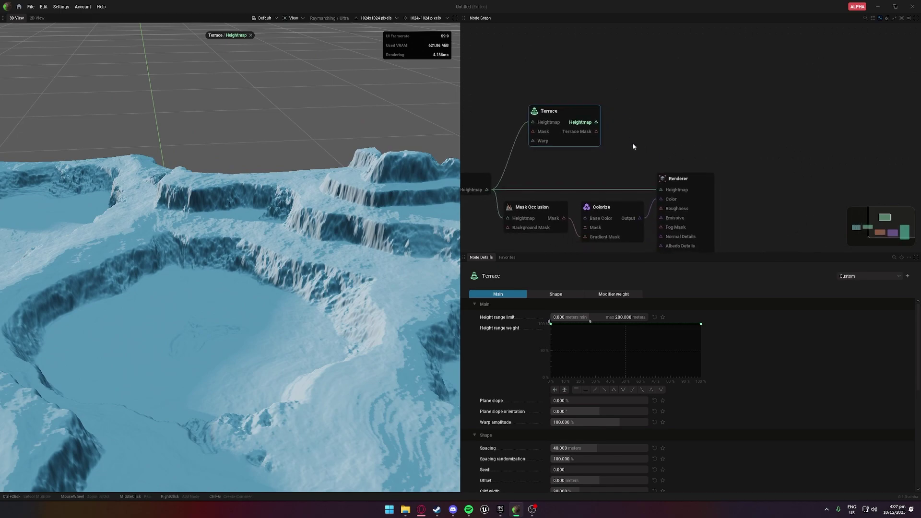
{"action": "left_click", "coordinate": [816, 168]}
{"action": "middle_click_drag", "start_coordinate": [635, 220], "coordinate": [684, 101]}
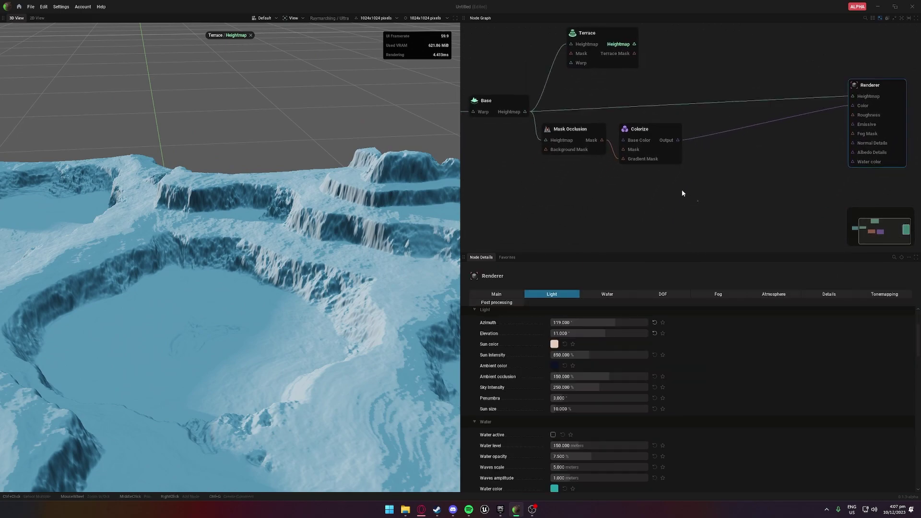
{"action": "left_click_drag", "start_coordinate": [698, 201], "coordinate": [571, 129]}
{"action": "left_click_drag", "start_coordinate": [642, 129], "coordinate": [655, 227]}
{"action": "middle_click_drag", "start_coordinate": [624, 177], "coordinate": [579, 181]}
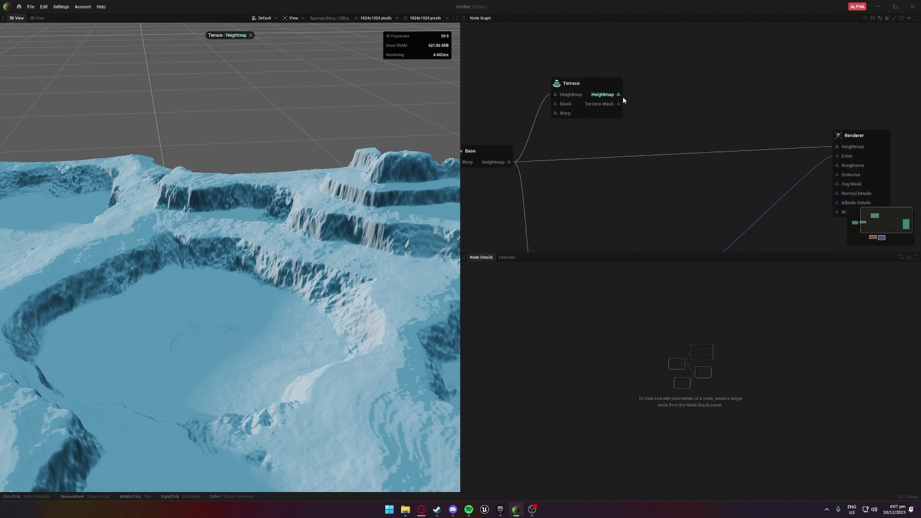
{"action": "middle_click_drag", "start_coordinate": [639, 102], "coordinate": [582, 117]}
- Set the Terrace node's spacing to about 2.7 meters and its cliff width to about 58%, checking the fine terraces
{"action": "left_click", "coordinate": [546, 103]}
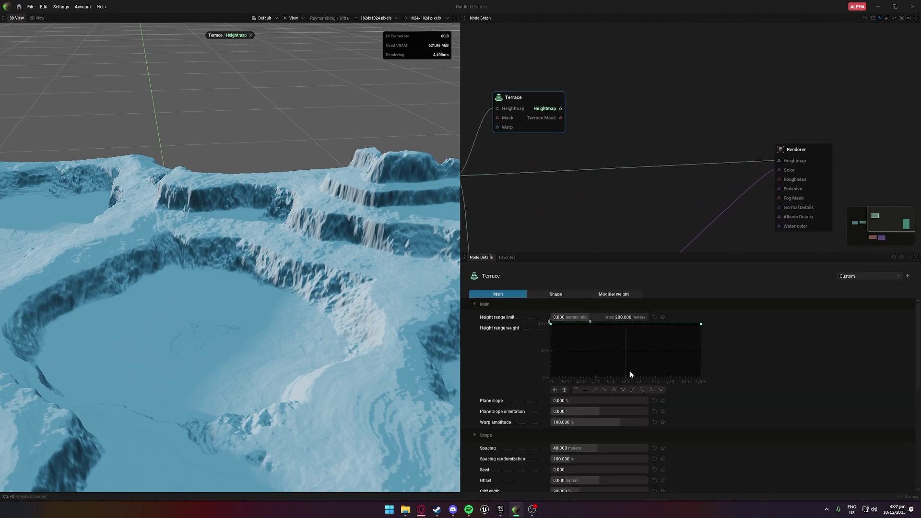
{"action": "scroll", "coordinate": [624, 375], "scroll_direction": "down", "scroll_amount": 3}
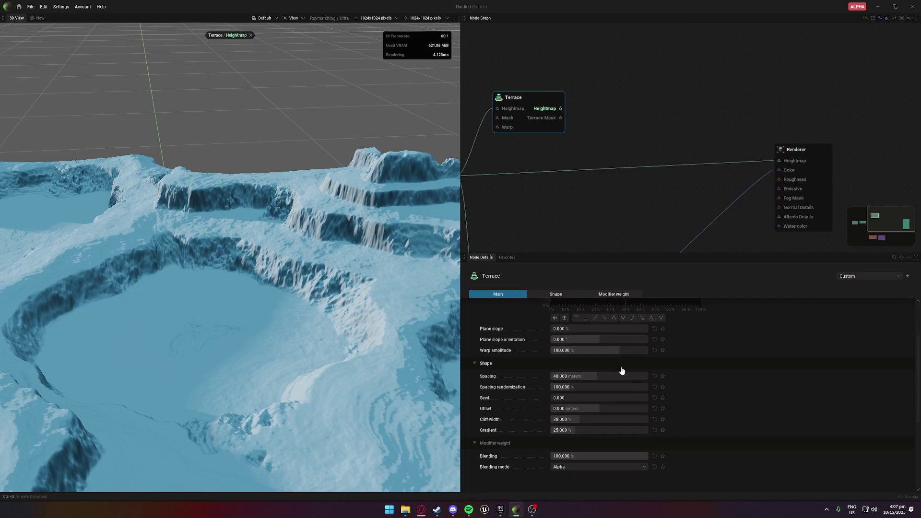
{"action": "left_click_drag", "start_coordinate": [596, 348], "coordinate": [566, 348]}
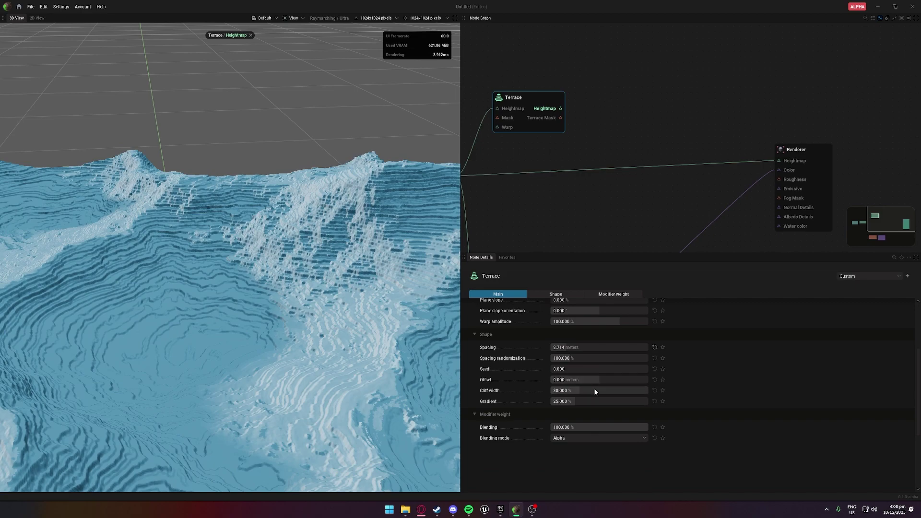
{"action": "left_click_drag", "start_coordinate": [594, 392], "coordinate": [613, 391]}
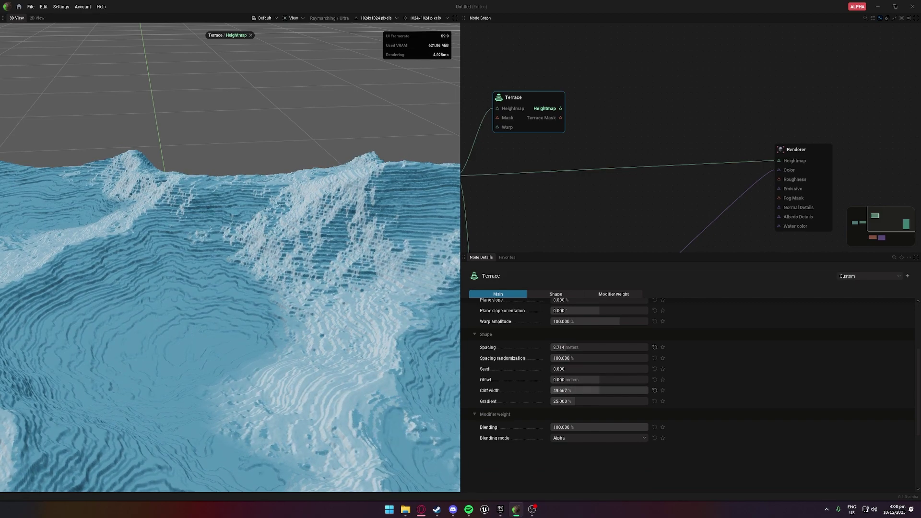
{"action": "left_click_drag", "start_coordinate": [325, 358], "coordinate": [398, 336]}
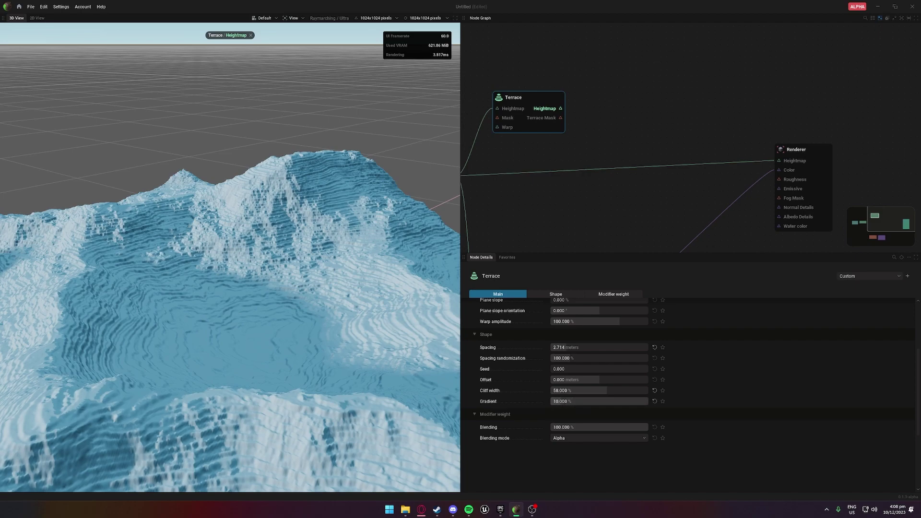
- Set the Terrace node's gradient to about 67% and its blending to about 77%, and inspect the softened terrain
{"action": "left_click_drag", "start_coordinate": [560, 401], "coordinate": [610, 401]}
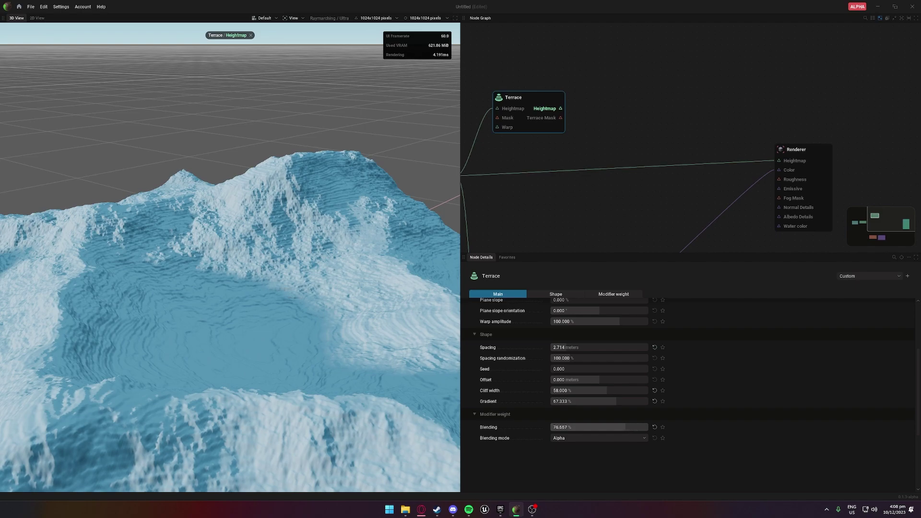
{"action": "left_click_drag", "start_coordinate": [621, 427], "coordinate": [626, 427]}
{"action": "scroll", "coordinate": [290, 340], "scroll_direction": "down", "scroll_amount": 2}
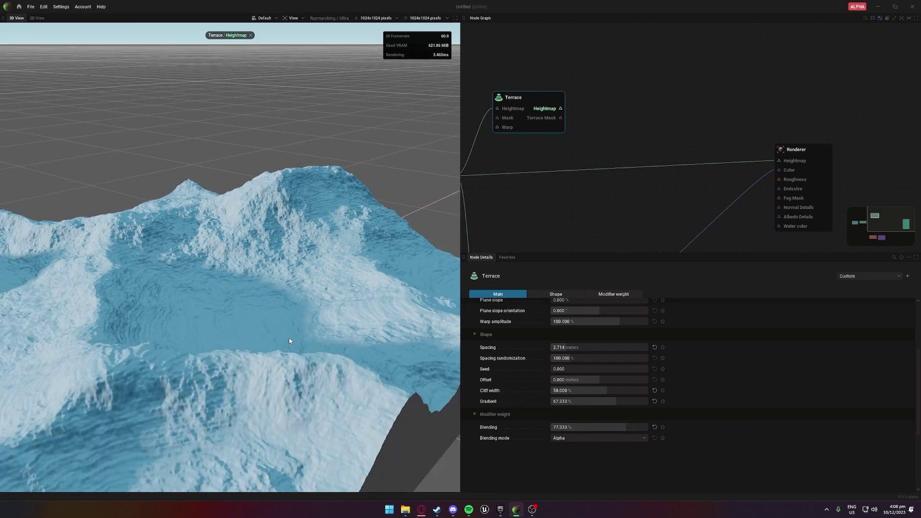
{"action": "mouse_move", "coordinate": [289, 341]}
{"action": "left_mouse_down"}
{"action": "mouse_move", "coordinate": [240, 331]}
{"action": "mouse_move", "coordinate": [269, 341]}
{"action": "mouse_move", "coordinate": [364, 338]}
{"action": "mouse_move", "coordinate": [206, 372]}
{"action": "mouse_move", "coordinate": [163, 357]}
{"action": "mouse_move", "coordinate": [201, 311]}
{"action": "mouse_move", "coordinate": [254, 302]}
{"action": "mouse_move", "coordinate": [293, 328]}
{"action": "left_mouse_up"}
{"action": "scroll", "coordinate": [290, 341], "scroll_direction": "up", "scroll_amount": 3}
- Exit the Terrace preview and set the Terrace node's spacing to about 9.5 meters and cliff width to about 38%
{"action": "left_click", "coordinate": [251, 35]}
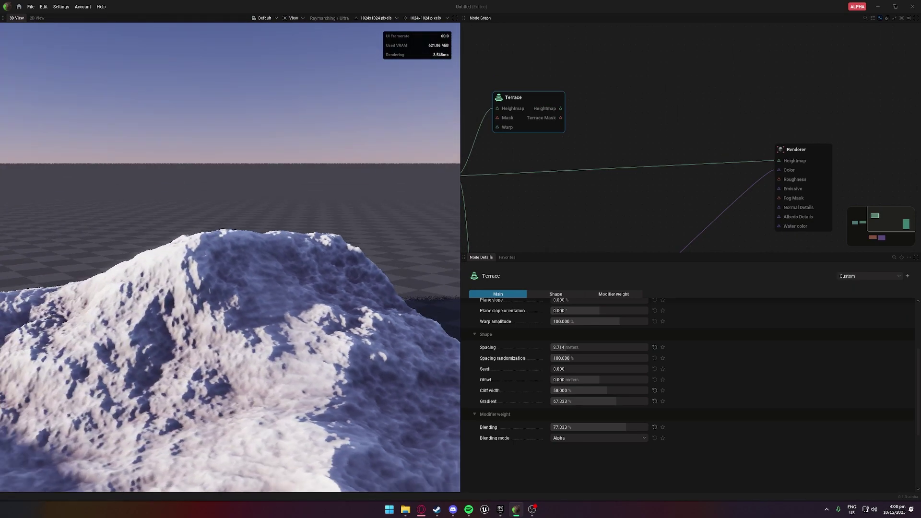
{"action": "left_click_drag", "start_coordinate": [288, 206], "coordinate": [318, 192]}
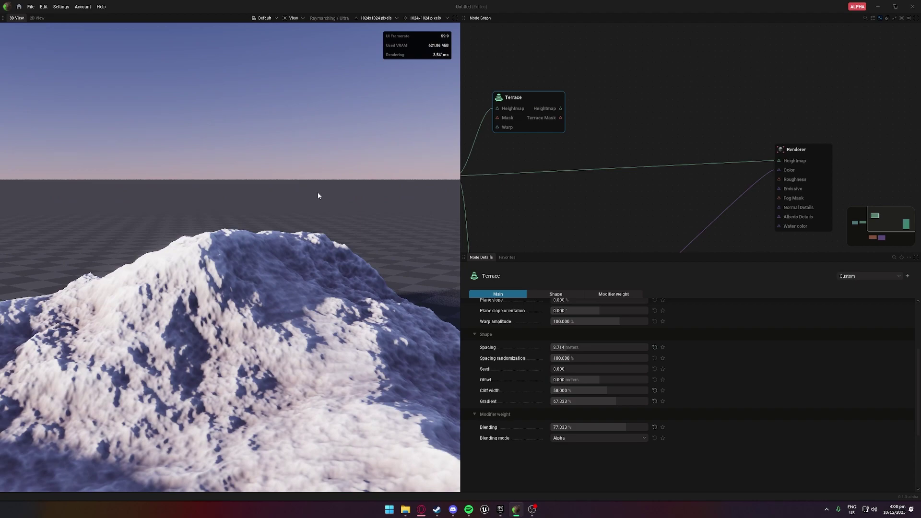
{"action": "mouse_move", "coordinate": [581, 392]}
{"action": "left_mouse_down"}
{"action": "mouse_move", "coordinate": [645, 393]}
{"action": "mouse_move", "coordinate": [572, 393]}
{"action": "mouse_move", "coordinate": [586, 392]}
{"action": "left_mouse_up"}
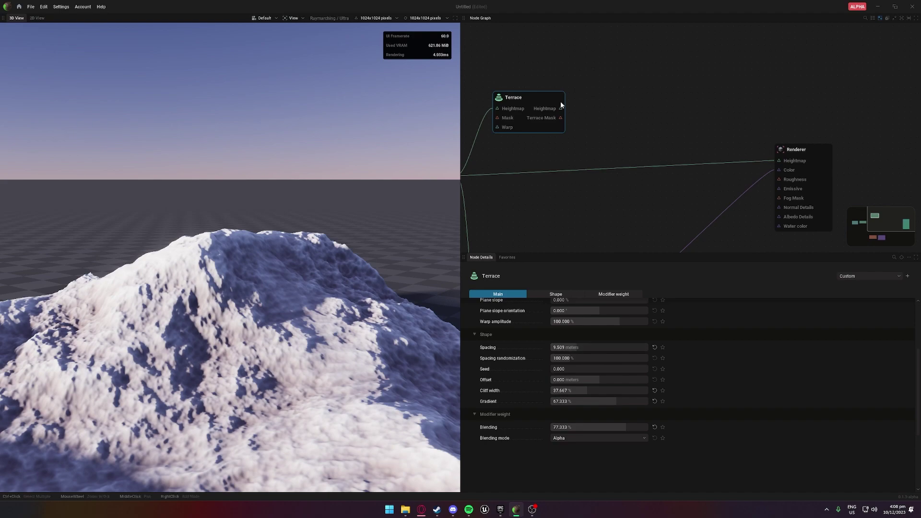
- Connect the Terrace node's Heightmap output to the Renderer's Heightmap input and set the terrace spacing to about 3.6 meters
{"action": "left_click_drag", "start_coordinate": [560, 108], "coordinate": [779, 161]}
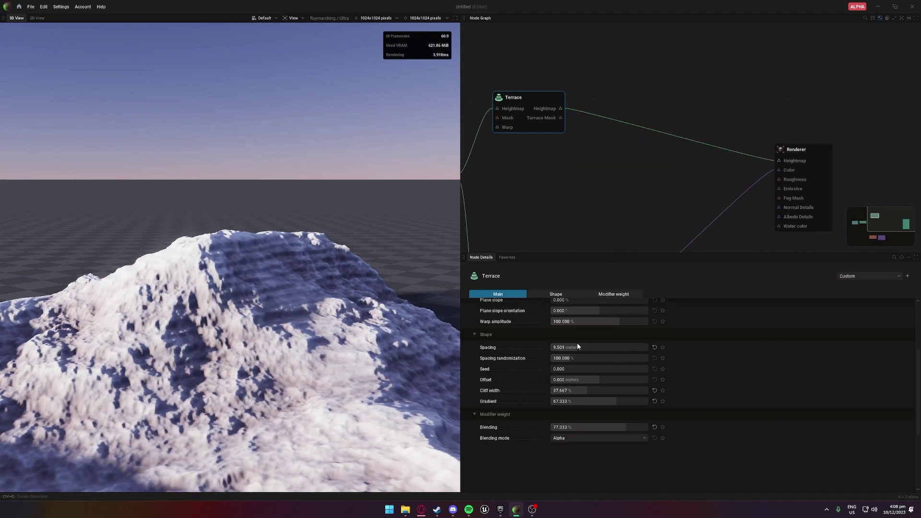
{"action": "left_click_drag", "start_coordinate": [576, 346], "coordinate": [565, 347]}
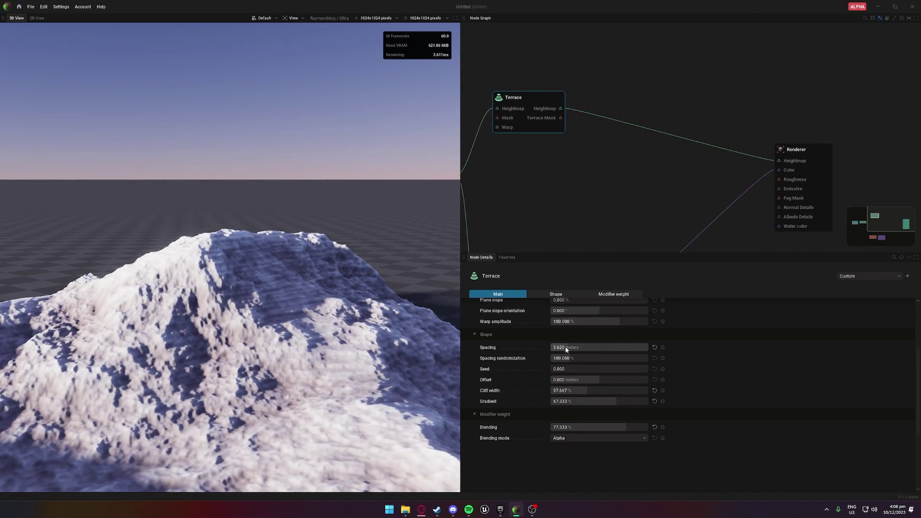
{"action": "left_click_drag", "start_coordinate": [307, 275], "coordinate": [355, 282]}
- Insert a Fast Erosion height modifier between the Terrace Heightmap and the Renderer's Heightmap input, and inspect the eroded terrain
{"action": "middle_click_drag", "start_coordinate": [575, 133], "coordinate": [527, 204]}
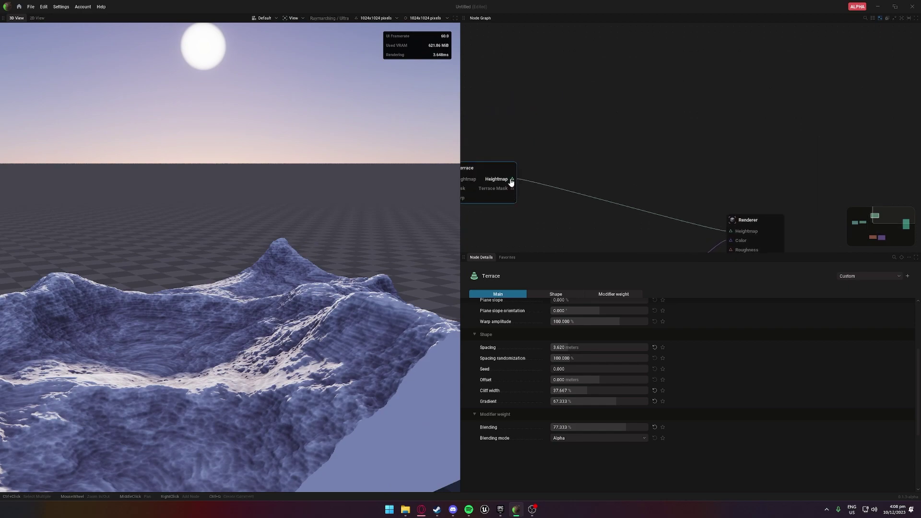
{"action": "left_click_drag", "start_coordinate": [512, 181], "coordinate": [587, 144]}
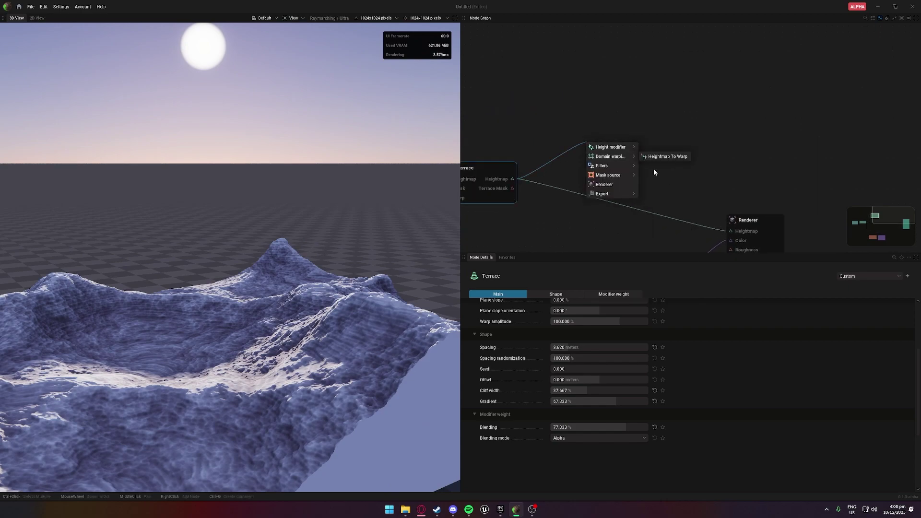
{"action": "left_click", "coordinate": [663, 250]}
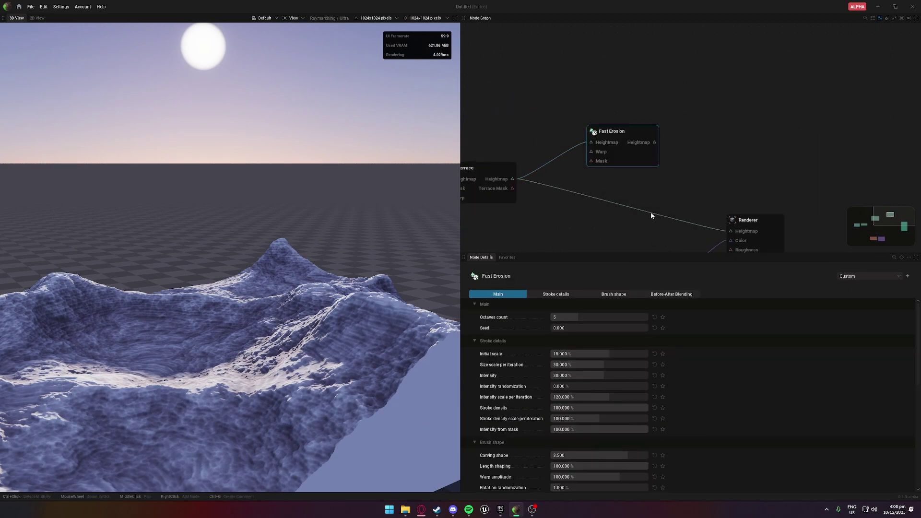
{"action": "left_click_drag", "start_coordinate": [654, 143], "coordinate": [859, 176]}
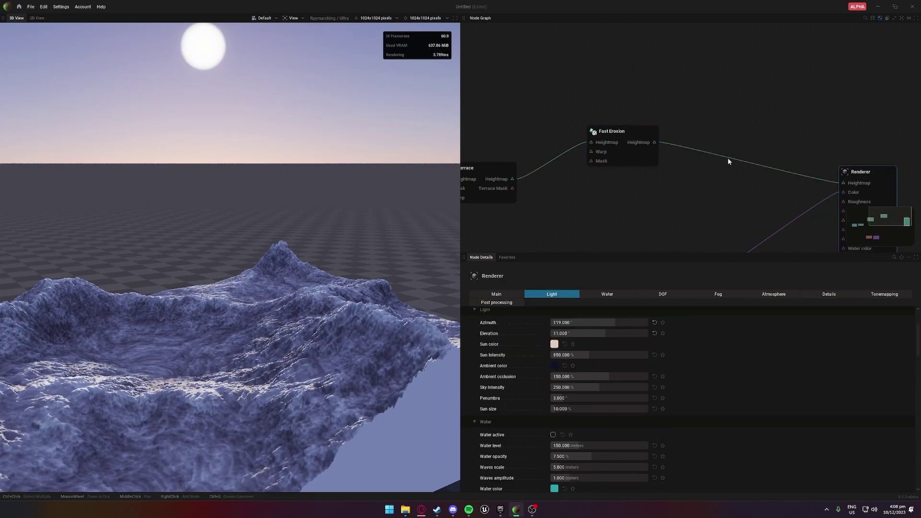
{"action": "left_click_drag", "start_coordinate": [369, 252], "coordinate": [566, 335]}
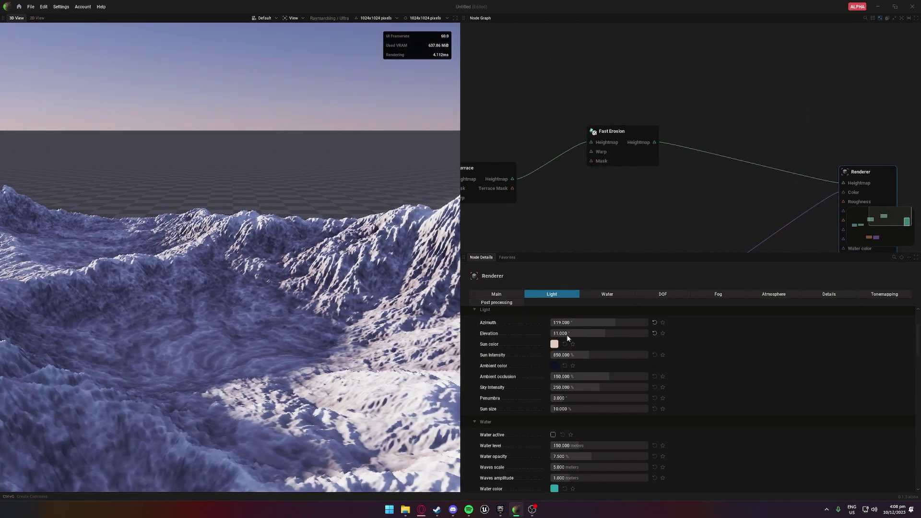
- Set Fast Erosion's initial scale to about 3.6%, intensity randomization to 70.3%, stroke density to 77.7% and stroke density scale per iteration to 181.3%
{"action": "left_click", "coordinate": [627, 139]}
{"action": "left_click_drag", "start_coordinate": [594, 355], "coordinate": [564, 355]}
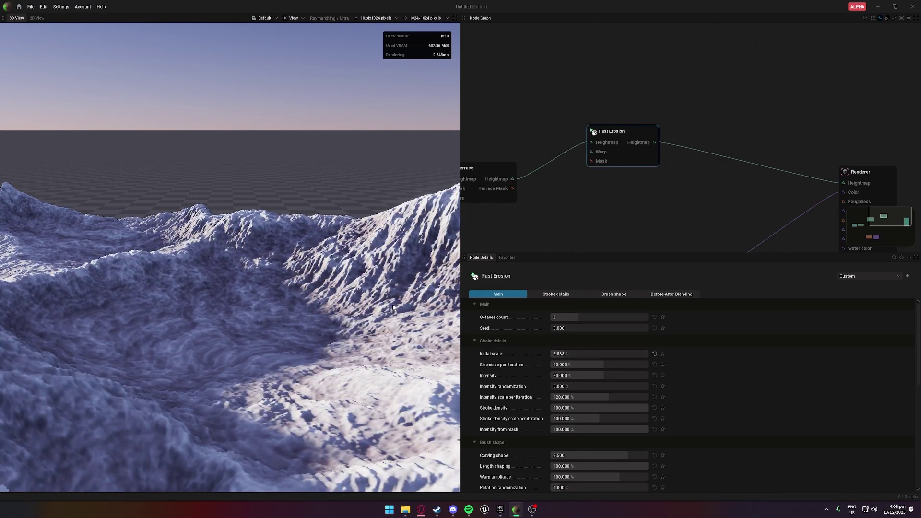
{"action": "left_click_drag", "start_coordinate": [579, 365], "coordinate": [634, 386]}
{"action": "left_click_drag", "start_coordinate": [582, 375], "coordinate": [605, 375]}
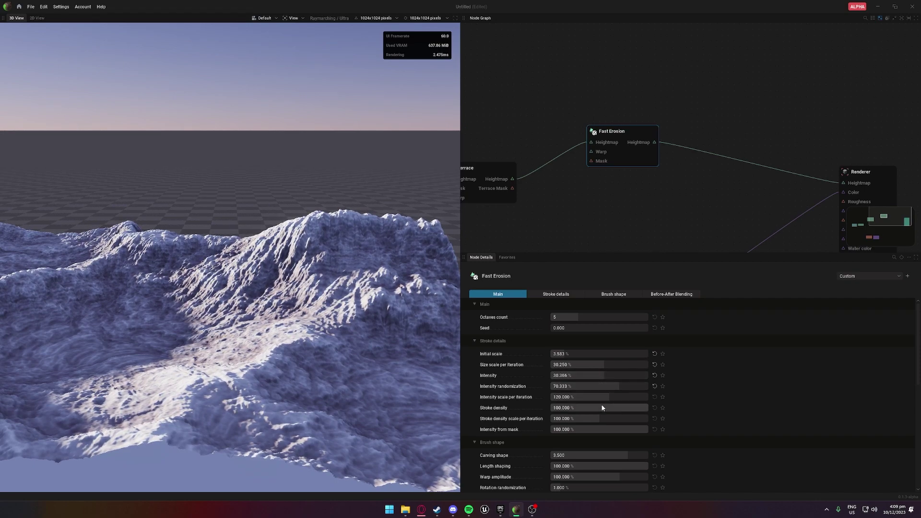
{"action": "mouse_move", "coordinate": [599, 405]}
{"action": "left_mouse_down"}
{"action": "mouse_move", "coordinate": [580, 406]}
{"action": "mouse_move", "coordinate": [638, 418]}
{"action": "mouse_move", "coordinate": [611, 429]}
{"action": "left_mouse_up"}
- Set Fast Erosion's brush shape: carving about 4.98, length shaping 58.7%, warp amplitude 119.7%, rotation randomization 6%, scale 305%, width scale 44%, width randomization 76.3%
{"action": "scroll", "coordinate": [610, 422], "scroll_direction": "down", "scroll_amount": 3}
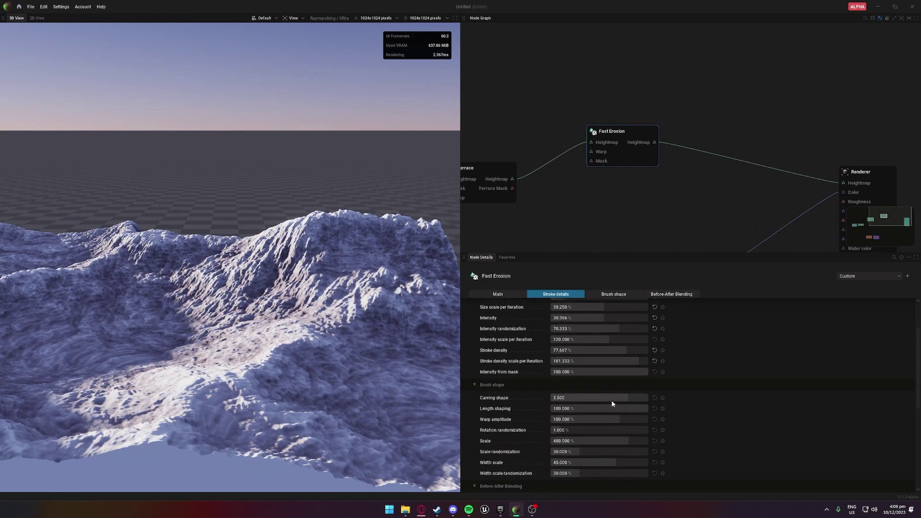
{"action": "left_click_drag", "start_coordinate": [621, 398], "coordinate": [589, 408]}
{"action": "scroll", "coordinate": [616, 421], "scroll_direction": "down", "scroll_amount": 3}
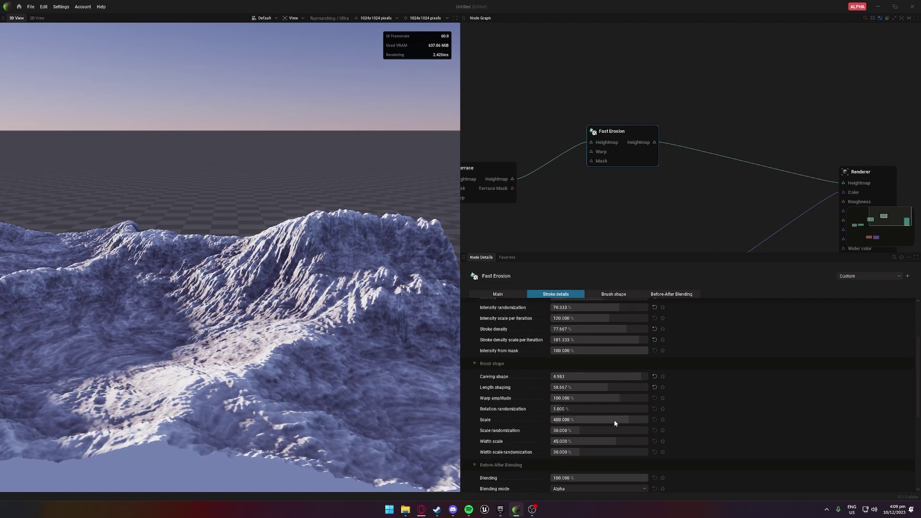
{"action": "left_click_drag", "start_coordinate": [554, 361], "coordinate": [563, 383]}
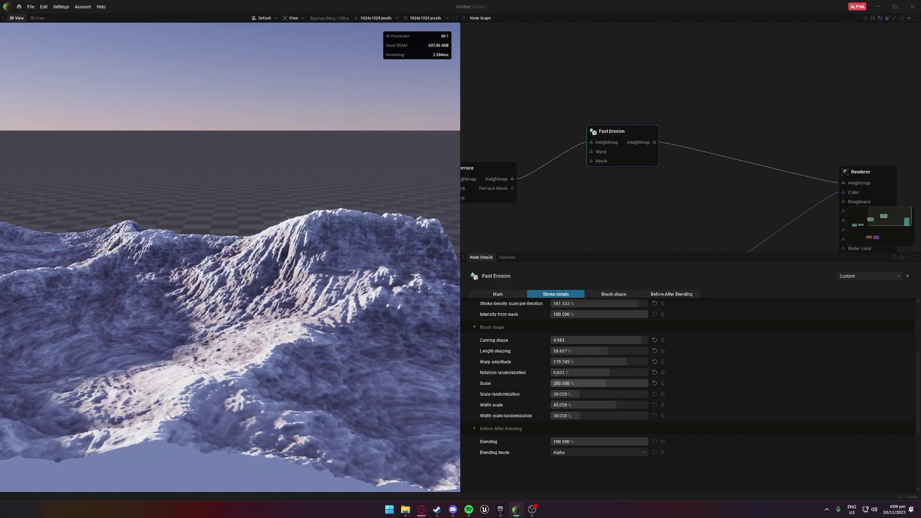
{"action": "left_click_drag", "start_coordinate": [606, 404], "coordinate": [625, 415]}
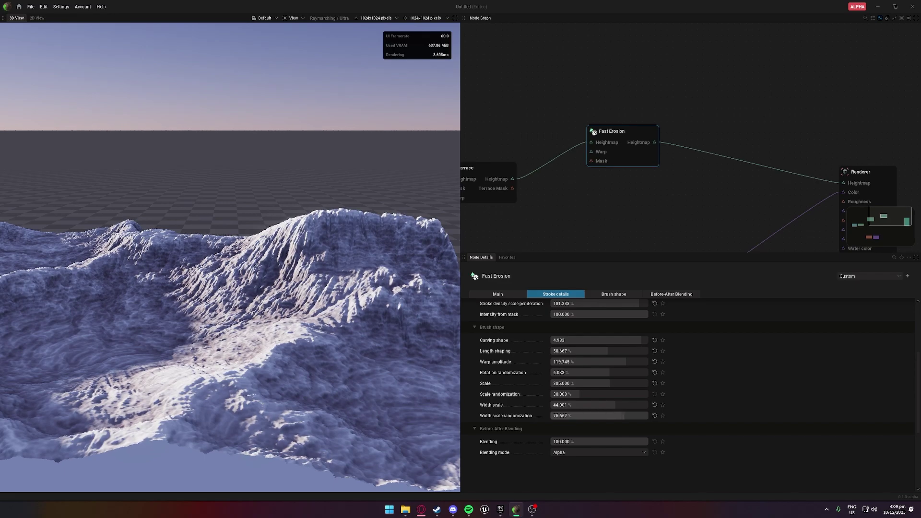
- Add a Filter Sediment node fed by the Fast Erosion node's Heightmap output
{"action": "mouse_move", "coordinate": [342, 328]}
{"action": "left_mouse_down"}
{"action": "mouse_move", "coordinate": [317, 318]}
{"action": "mouse_move", "coordinate": [269, 341]}
{"action": "mouse_move", "coordinate": [312, 316]}
{"action": "mouse_move", "coordinate": [274, 310]}
{"action": "mouse_move", "coordinate": [446, 310]}
{"action": "mouse_move", "coordinate": [346, 336]}
{"action": "mouse_move", "coordinate": [288, 328]}
{"action": "mouse_move", "coordinate": [283, 321]}
{"action": "mouse_move", "coordinate": [307, 287]}
{"action": "left_mouse_up"}
{"action": "scroll", "coordinate": [275, 310], "scroll_direction": "down", "scroll_amount": 4}
{"action": "scroll", "coordinate": [431, 310], "scroll_direction": "up", "scroll_amount": 3}
{"action": "scroll", "coordinate": [307, 287], "scroll_direction": "up", "scroll_amount": 3}
{"action": "middle_click_drag", "start_coordinate": [657, 144], "coordinate": [596, 161]}
{"action": "left_click_drag", "start_coordinate": [594, 159], "coordinate": [673, 114]}
{"action": "mouse_move", "coordinate": [674, 114]}
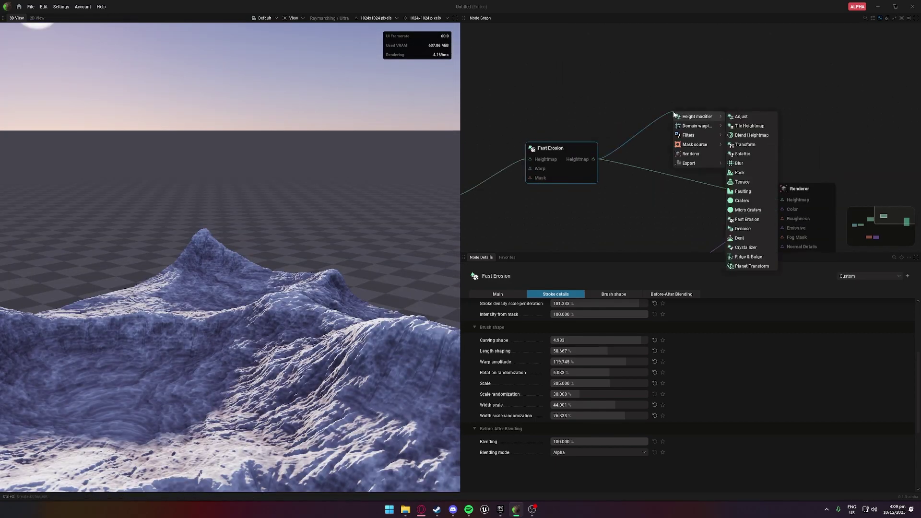
{"action": "mouse_move", "coordinate": [697, 133]}
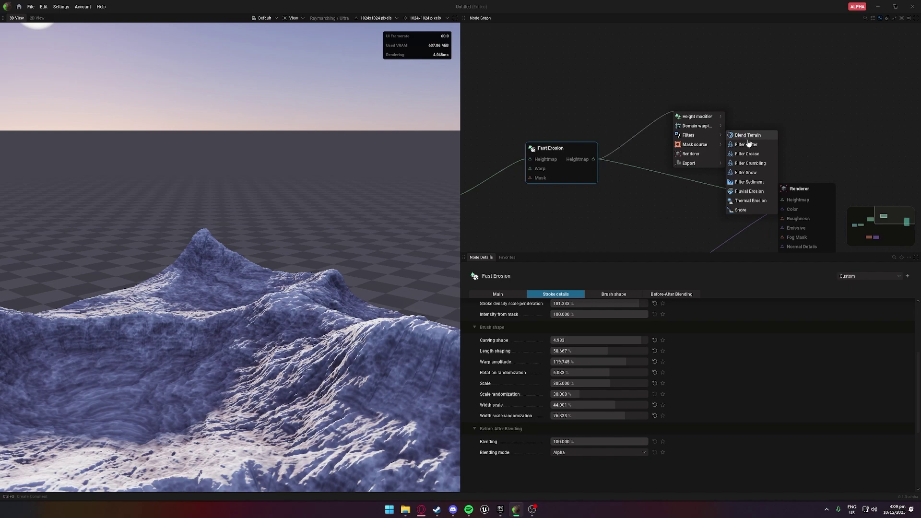
{"action": "left_click", "coordinate": [757, 183]}
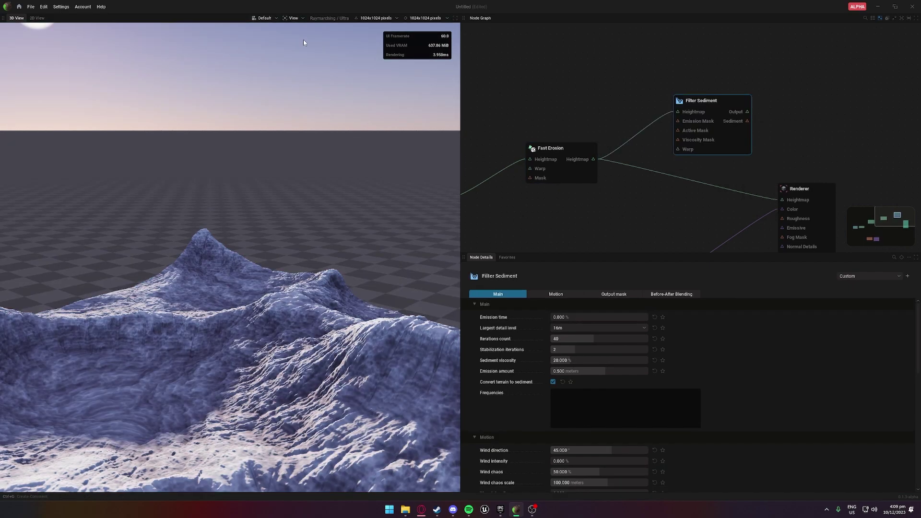
- Preview the Filter Sediment node's Output in the 3D view and examine the sediment from several angles
{"action": "left_click", "coordinate": [730, 112]}
{"action": "scroll", "coordinate": [364, 228], "scroll_direction": "down", "scroll_amount": 3}
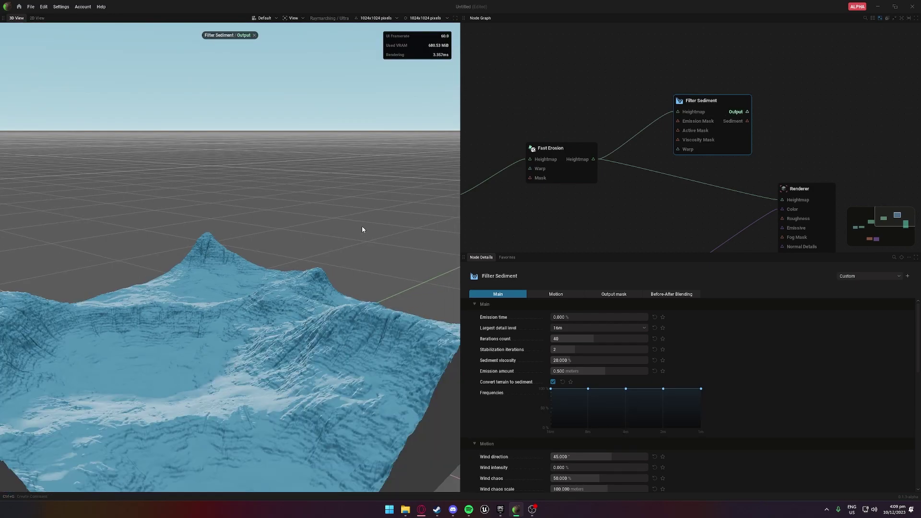
{"action": "left_click_drag", "start_coordinate": [364, 228], "coordinate": [230, 293]}
{"action": "left_click_drag", "start_coordinate": [288, 288], "coordinate": [312, 271]}
{"action": "left_click_drag", "start_coordinate": [240, 271], "coordinate": [316, 281]}
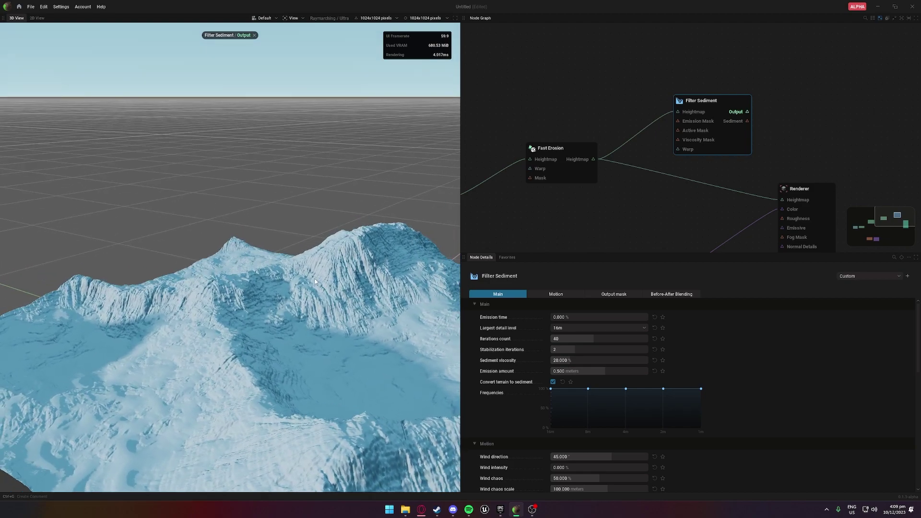
- Set the Filter Sediment node's iterations count to 1 and stabilization iterations to 3, keeping the largest detail level at 16m
{"action": "left_click_drag", "start_coordinate": [593, 344], "coordinate": [579, 340]}
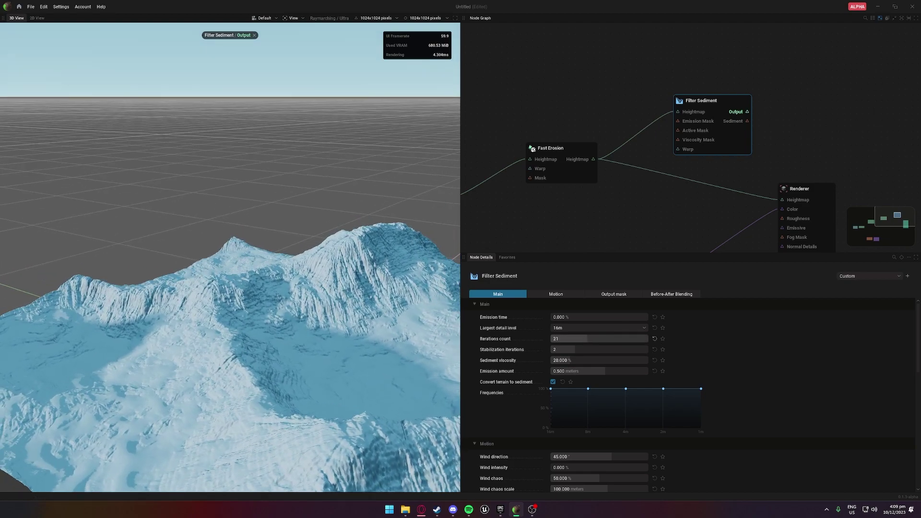
{"action": "left_click", "coordinate": [589, 330]}
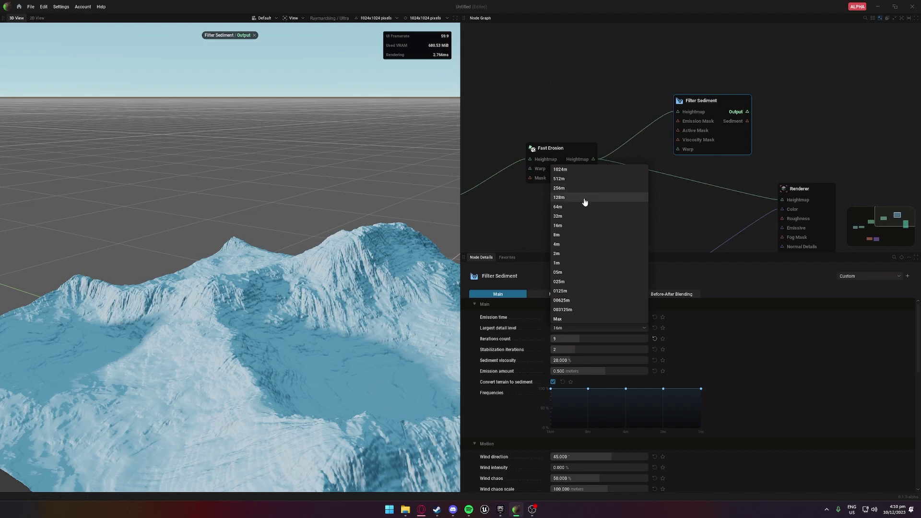
{"action": "left_click", "coordinate": [801, 328]}
{"action": "left_click_drag", "start_coordinate": [584, 339], "coordinate": [601, 350]}
{"action": "scroll", "coordinate": [581, 353], "scroll_direction": "down", "scroll_amount": 1}
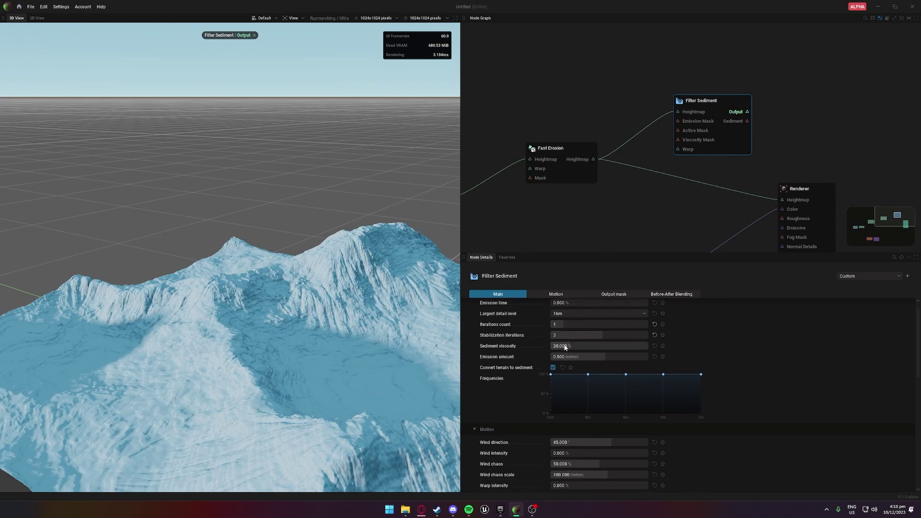
{"action": "scroll", "coordinate": [568, 336], "scroll_direction": "down", "scroll_amount": 4}
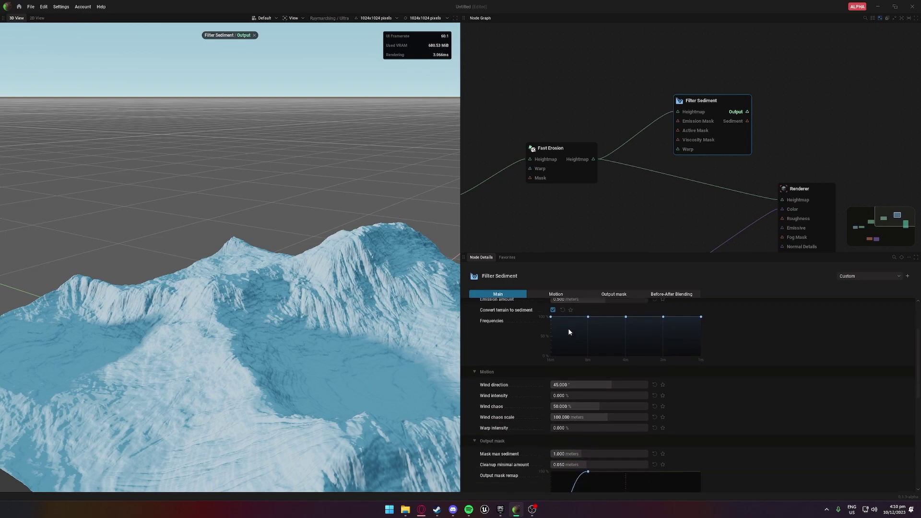
- Set the Filter Sediment node's emission amount to 0.182 meters and wind direction to 61.8°, viewing the terrain from another angle
{"action": "scroll", "coordinate": [569, 332], "scroll_direction": "up", "scroll_amount": 2}
{"action": "mouse_move", "coordinate": [569, 329]}
{"action": "left_mouse_down"}
{"action": "mouse_move", "coordinate": [611, 328]}
{"action": "mouse_move", "coordinate": [556, 329]}
{"action": "left_mouse_up"}
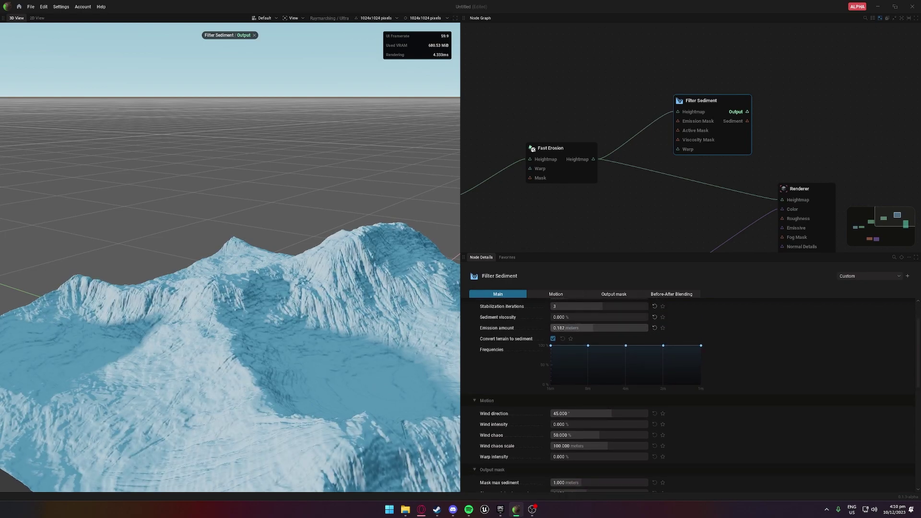
{"action": "scroll", "coordinate": [578, 336], "scroll_direction": "down", "scroll_amount": 6}
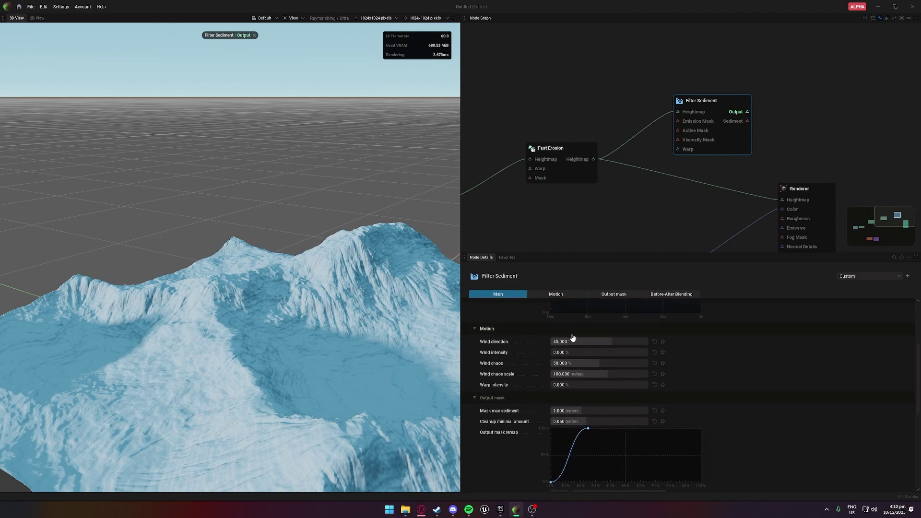
{"action": "left_click_drag", "start_coordinate": [585, 331], "coordinate": [589, 330]}
{"action": "left_click_drag", "start_coordinate": [309, 327], "coordinate": [366, 335]}
{"action": "scroll", "coordinate": [569, 350], "scroll_direction": "up", "scroll_amount": 9}
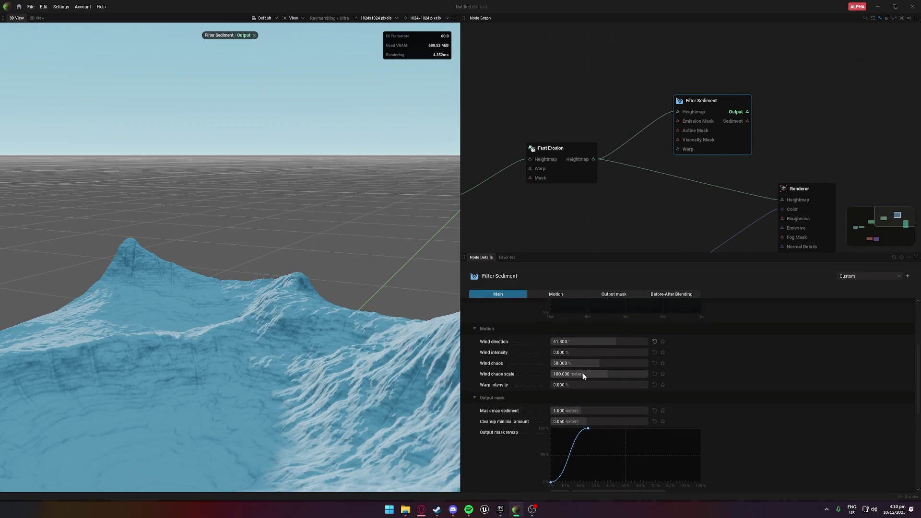
- Set the Filter Sediment node's emission amount to 0.312 meters, largest detail level to 32m and emission time to 47.667%
{"action": "mouse_move", "coordinate": [593, 371]}
{"action": "left_mouse_down"}
{"action": "mouse_move", "coordinate": [552, 371]}
{"action": "mouse_move", "coordinate": [597, 371]}
{"action": "left_mouse_up"}
{"action": "left_click", "coordinate": [575, 328]}
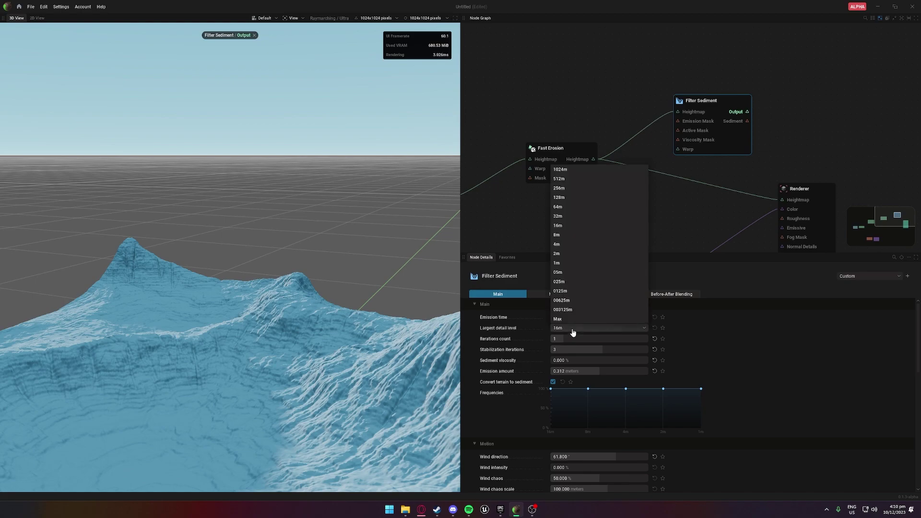
{"action": "left_click", "coordinate": [573, 216]}
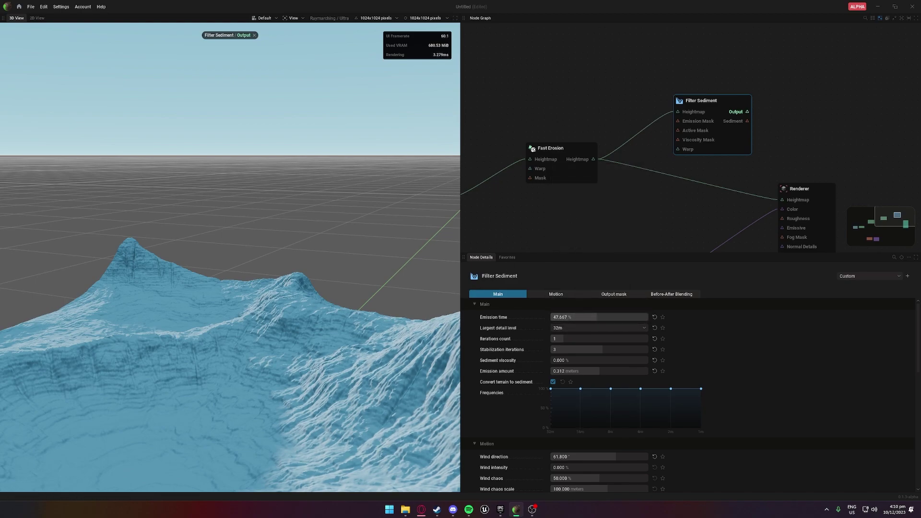
{"action": "scroll", "coordinate": [288, 307], "scroll_direction": "down", "scroll_amount": 3}
{"action": "left_click_drag", "start_coordinate": [268, 298], "coordinate": [316, 320]}
- Move the Renderer node farther from Filter Sediment and add a Filter Snow node fed by Filter Sediment's Output
{"action": "middle_click_drag", "start_coordinate": [773, 127], "coordinate": [594, 181]}
{"action": "left_click", "coordinate": [640, 242]}
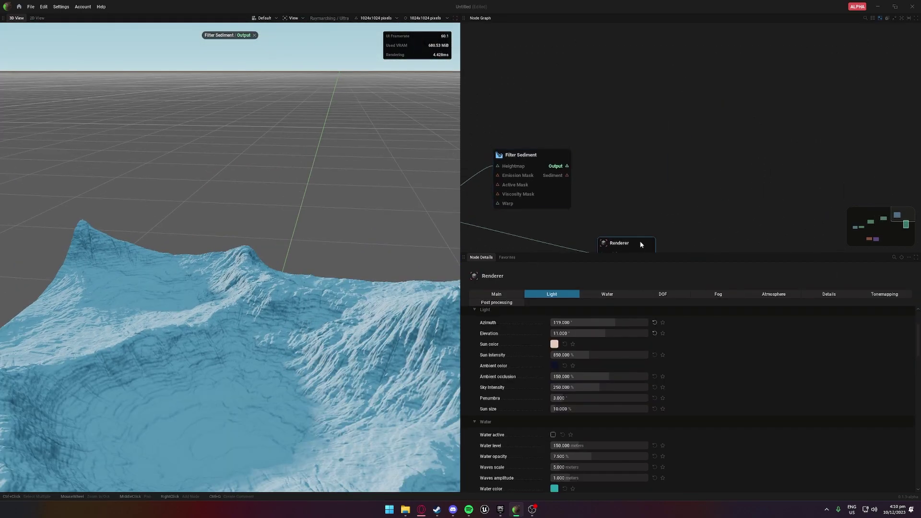
{"action": "left_click_drag", "start_coordinate": [639, 244], "coordinate": [771, 210]}
{"action": "left_click_drag", "start_coordinate": [567, 166], "coordinate": [640, 119]}
{"action": "mouse_move", "coordinate": [663, 143]}
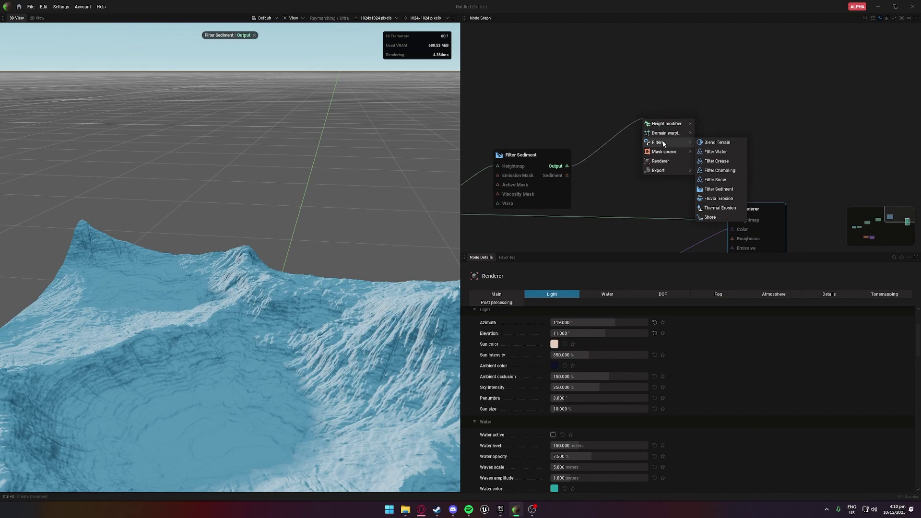
{"action": "left_click", "coordinate": [714, 180]}
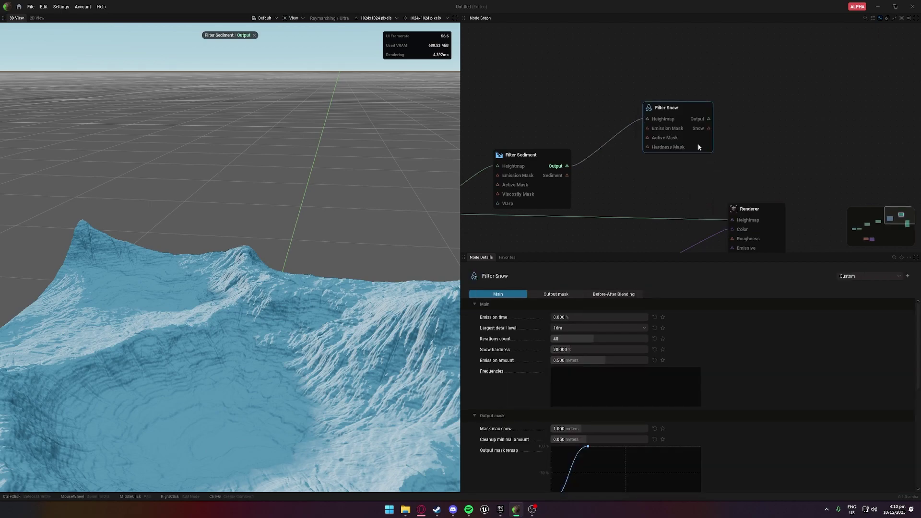
- Connect the Filter Snow node's Output to the Renderer's Heightmap and preview that Output in the 3D view
{"action": "left_click_drag", "start_coordinate": [708, 119], "coordinate": [842, 176]}
{"action": "left_click", "coordinate": [689, 108]}
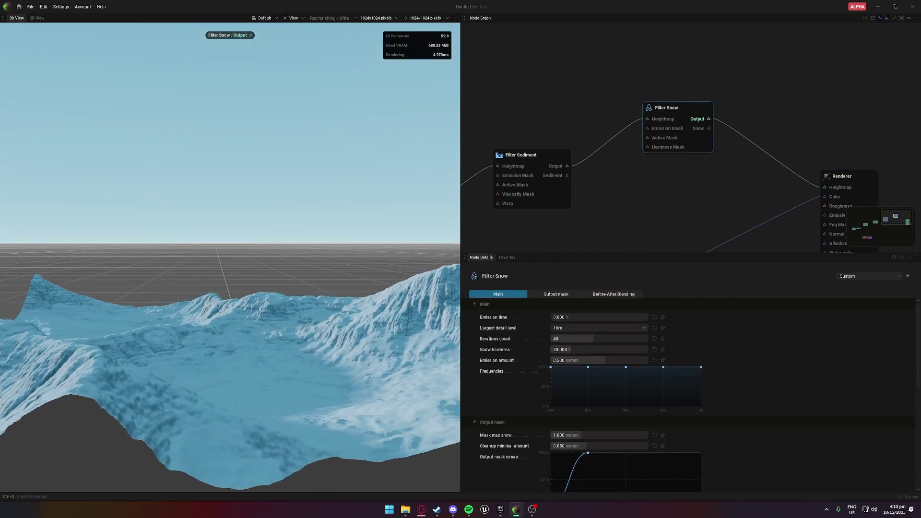
{"action": "right_click_drag", "start_coordinate": [331, 275], "coordinate": [336, 279]}
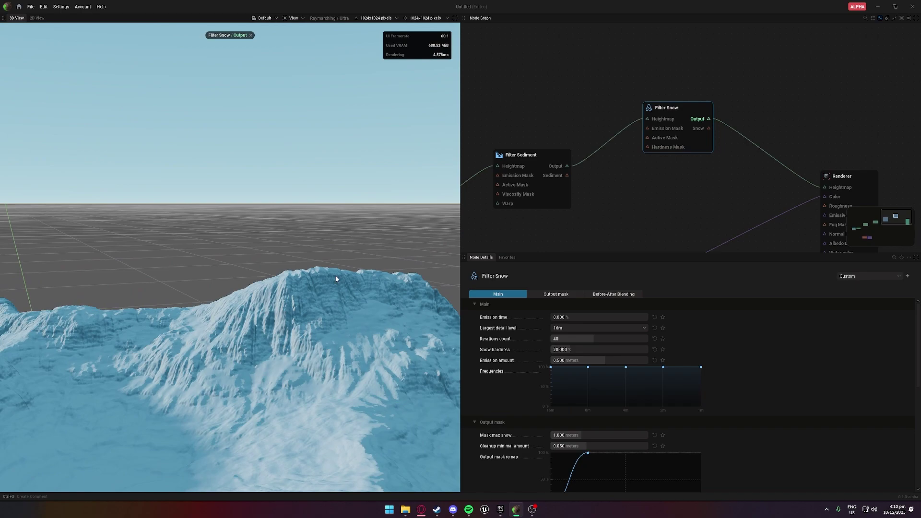
- Set the Filter Snow node's largest detail level to 128m and emission time to 11.667%, checking the snow from several angles
{"action": "left_click", "coordinate": [578, 330]}
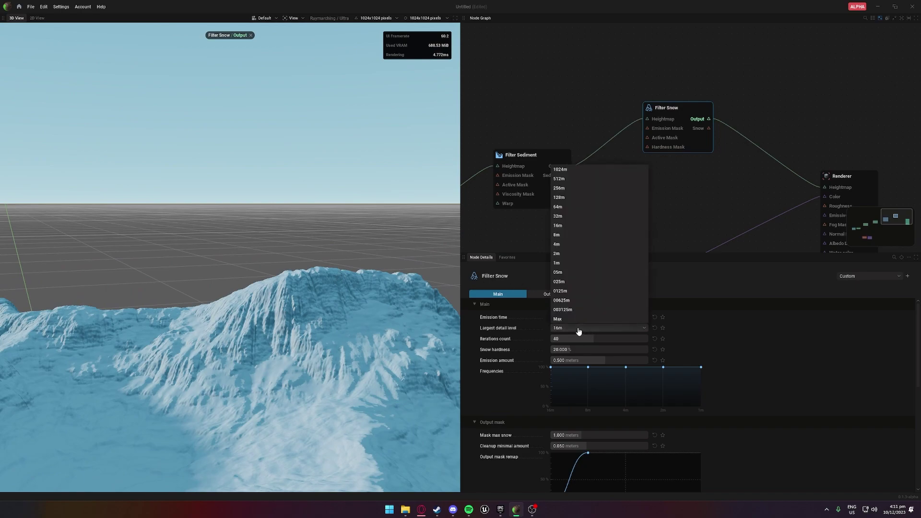
{"action": "left_click", "coordinate": [579, 301]}
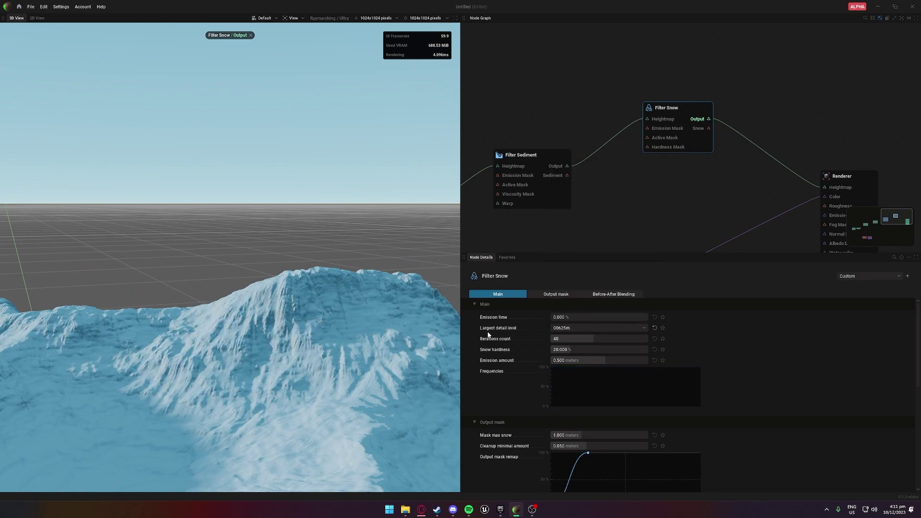
{"action": "left_click", "coordinate": [578, 329]}
{"action": "left_click", "coordinate": [581, 200]}
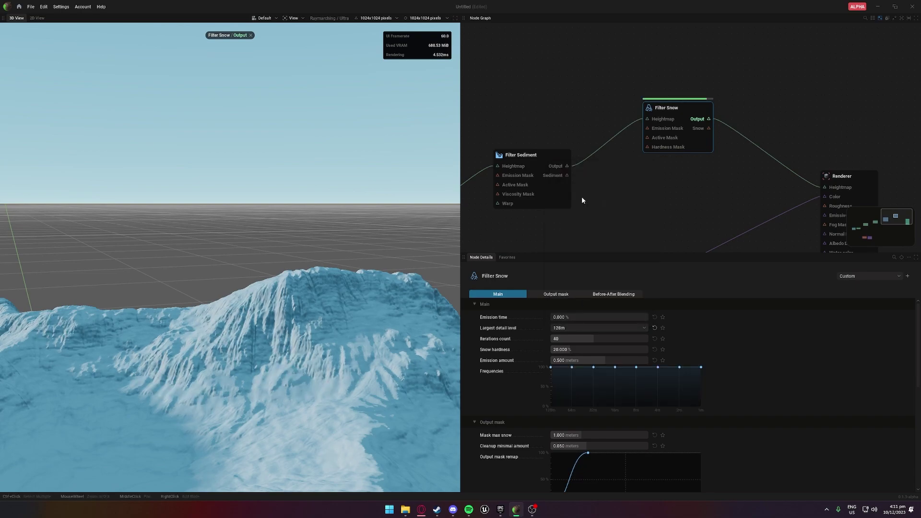
{"action": "left_click_drag", "start_coordinate": [420, 321], "coordinate": [307, 307]}
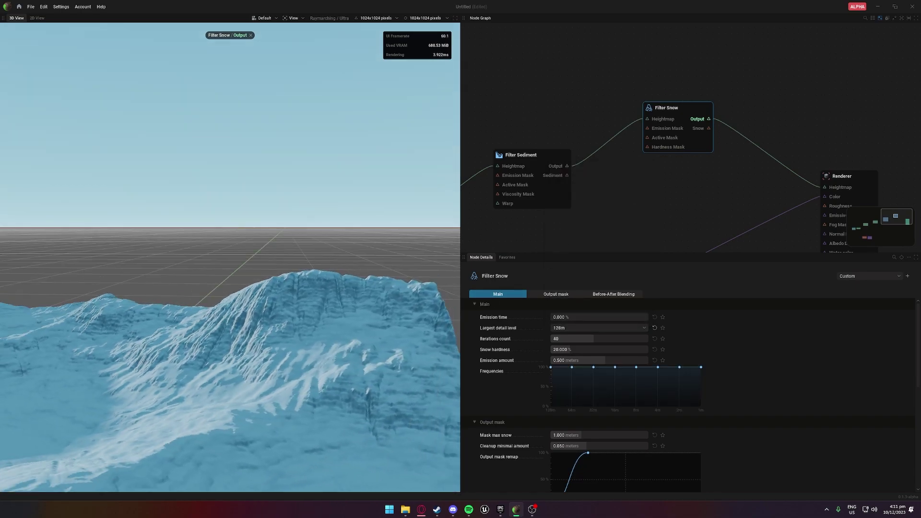
{"action": "left_click_drag", "start_coordinate": [394, 350], "coordinate": [306, 334]}
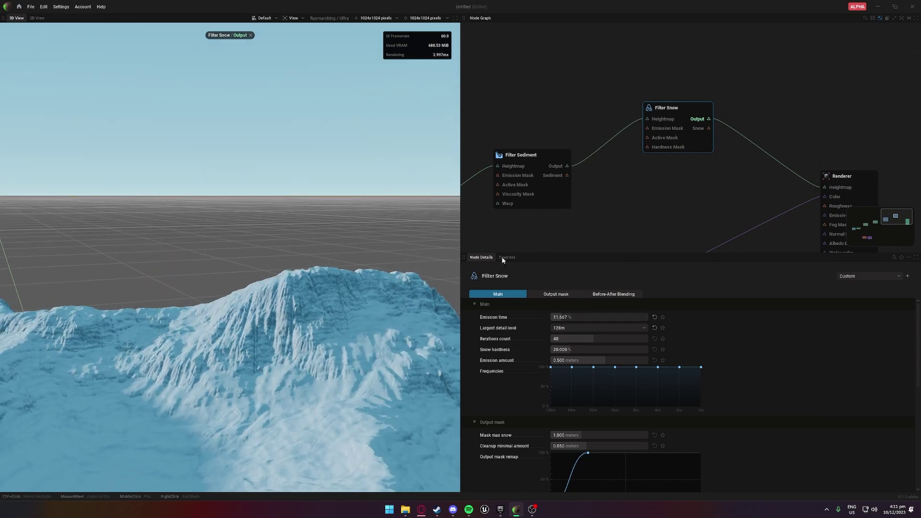
{"action": "scroll", "coordinate": [354, 299], "scroll_direction": "down", "scroll_amount": 4}
{"action": "middle_click_drag", "start_coordinate": [352, 301], "coordinate": [453, 362]}
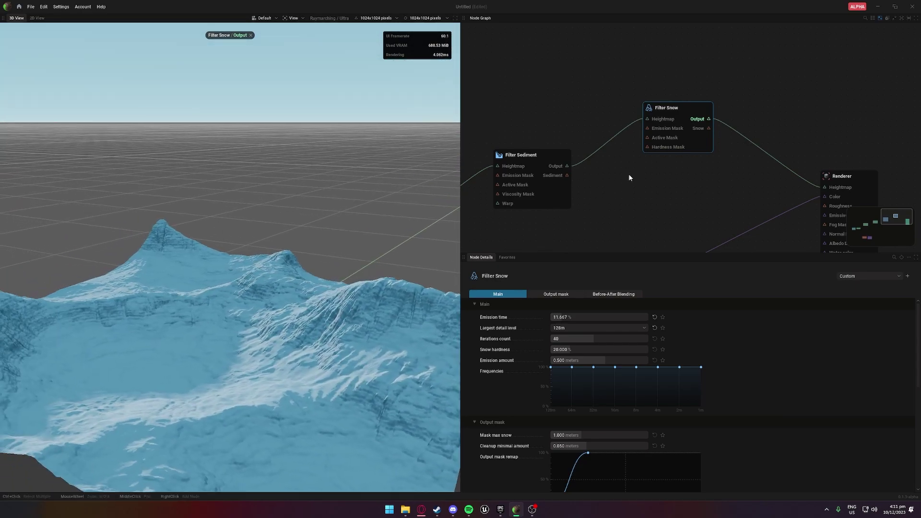
- Select the Colorize node and close the Filter Snow preview to show the fully rendered terrain
{"action": "middle_click_drag", "start_coordinate": [611, 195], "coordinate": [736, 108]}
{"action": "scroll", "coordinate": [736, 108], "scroll_direction": "down", "scroll_amount": 4}
{"action": "scroll", "coordinate": [617, 197], "scroll_direction": "up", "scroll_amount": 2}
{"action": "middle_click_drag", "start_coordinate": [609, 211], "coordinate": [648, 148]}
{"action": "scroll", "coordinate": [648, 148], "scroll_direction": "up", "scroll_amount": 1}
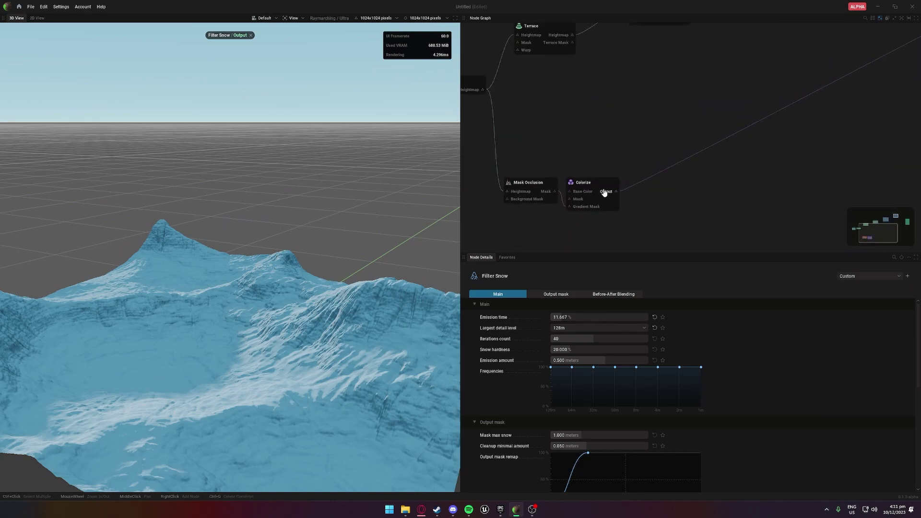
{"action": "left_click", "coordinate": [606, 192]}
{"action": "left_click", "coordinate": [250, 35]}
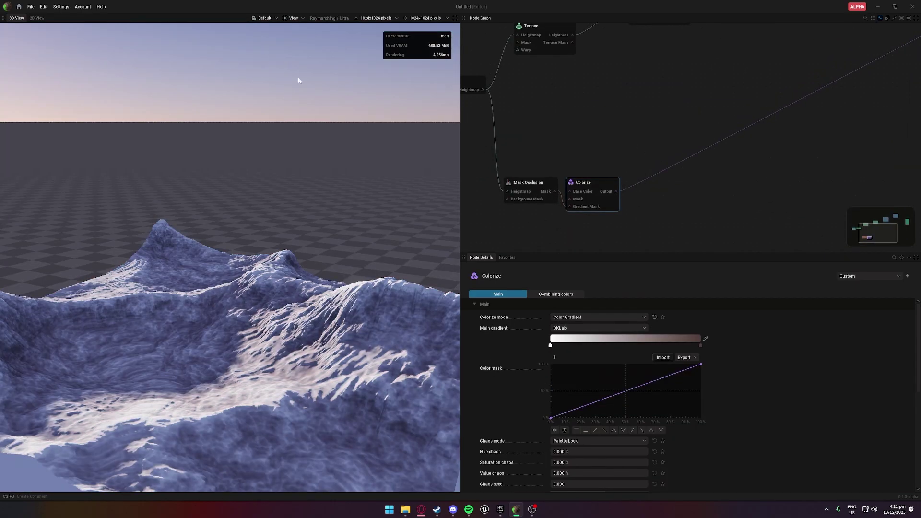
{"action": "left_click_drag", "start_coordinate": [309, 230], "coordinate": [319, 255]}
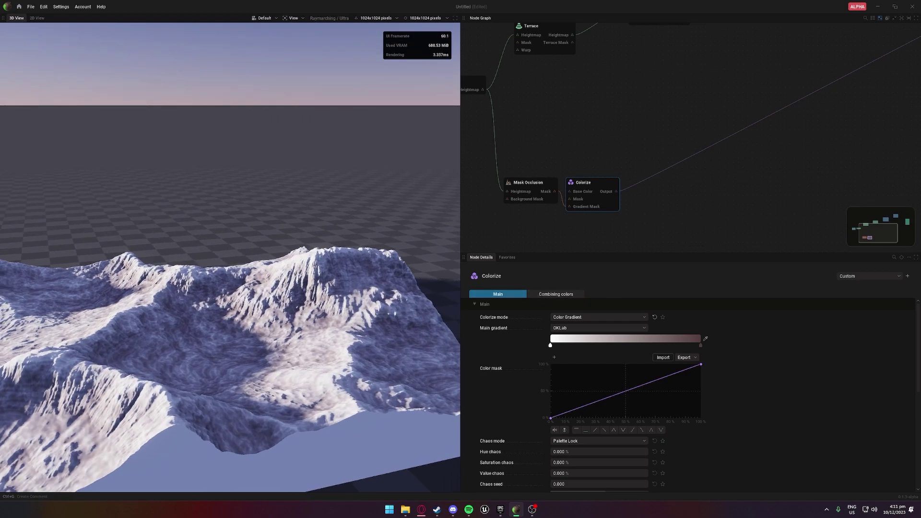
- Sample the Colorize node's main gradient from the Britannica mountain photo in the browser and inspect the recoloured terrain
{"action": "left_click_drag", "start_coordinate": [920, 192], "coordinate": [583, 187]}
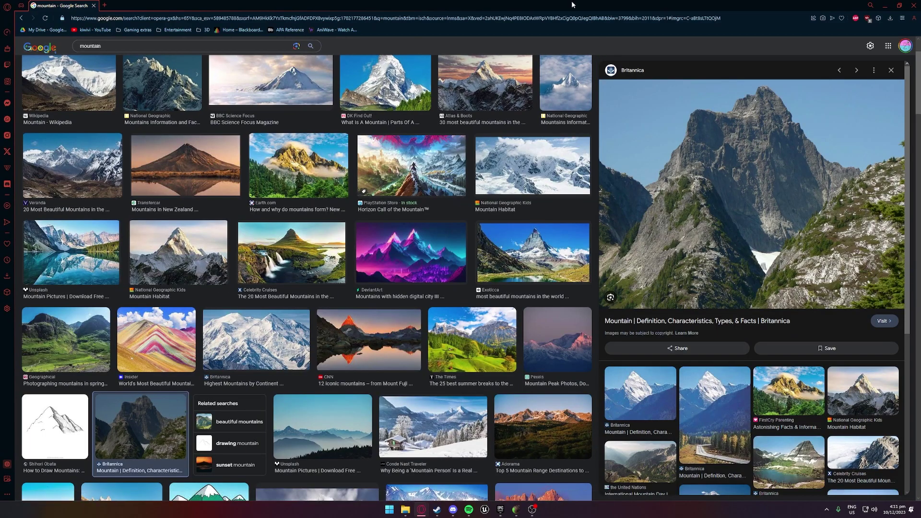
{"action": "key", "text": "alt+Tab"}
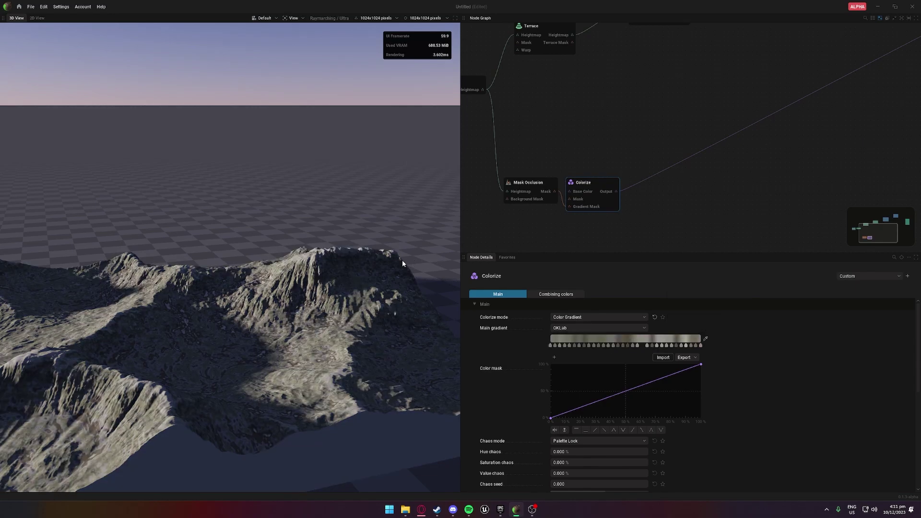
{"action": "middle_click_drag", "start_coordinate": [402, 260], "coordinate": [446, 196]}
{"action": "middle_click_drag", "start_coordinate": [288, 269], "coordinate": [365, 268]}
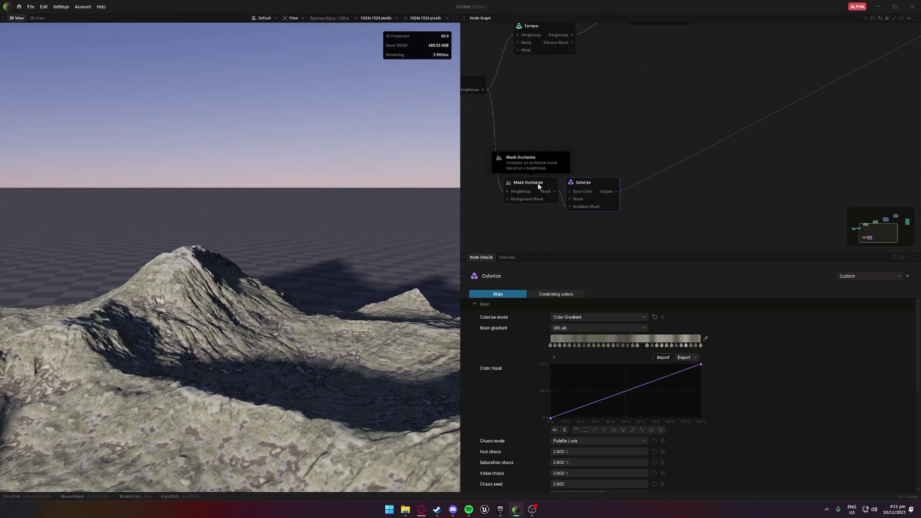
{"action": "middle_click_drag", "start_coordinate": [292, 225], "coordinate": [357, 265]}
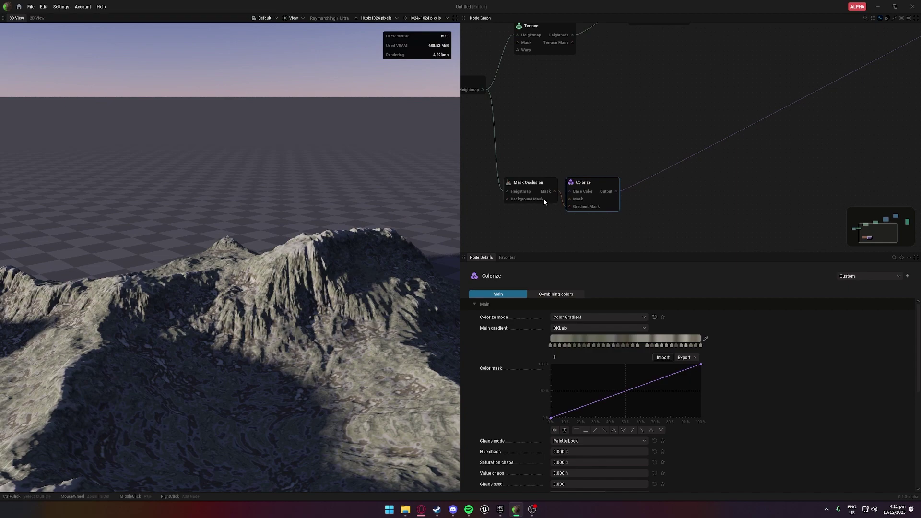
- Move the Colorize node farther from the Mask Occlusion node and examine the mountains from other angles
{"action": "mouse_move", "coordinate": [604, 200]}
{"action": "left_mouse_down"}
{"action": "mouse_move", "coordinate": [677, 171]}
{"action": "mouse_move", "coordinate": [626, 187]}
{"action": "mouse_move", "coordinate": [586, 216]}
{"action": "mouse_move", "coordinate": [606, 199]}
{"action": "mouse_move", "coordinate": [589, 204]}
{"action": "left_mouse_up"}
{"action": "left_click", "coordinate": [715, 204]}
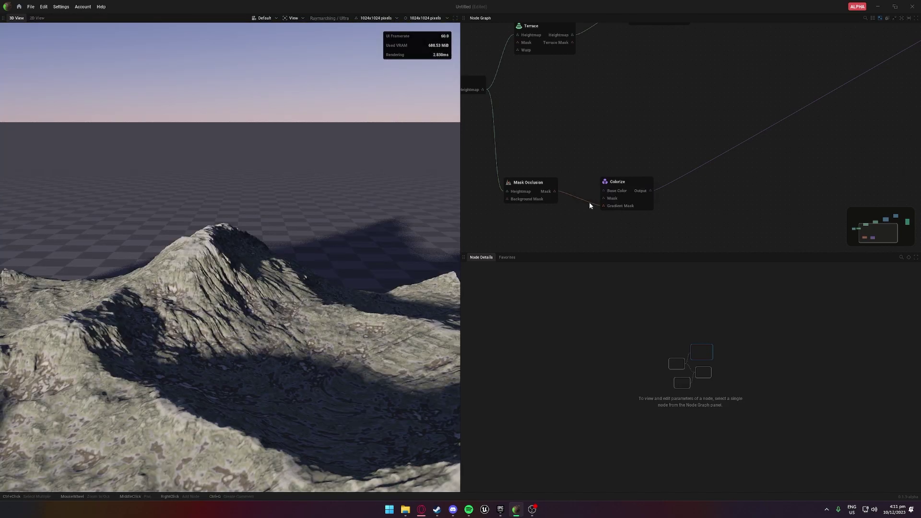
{"action": "left_click_drag", "start_coordinate": [307, 230], "coordinate": [269, 202]}
{"action": "left_click_drag", "start_coordinate": [311, 429], "coordinate": [338, 278]}
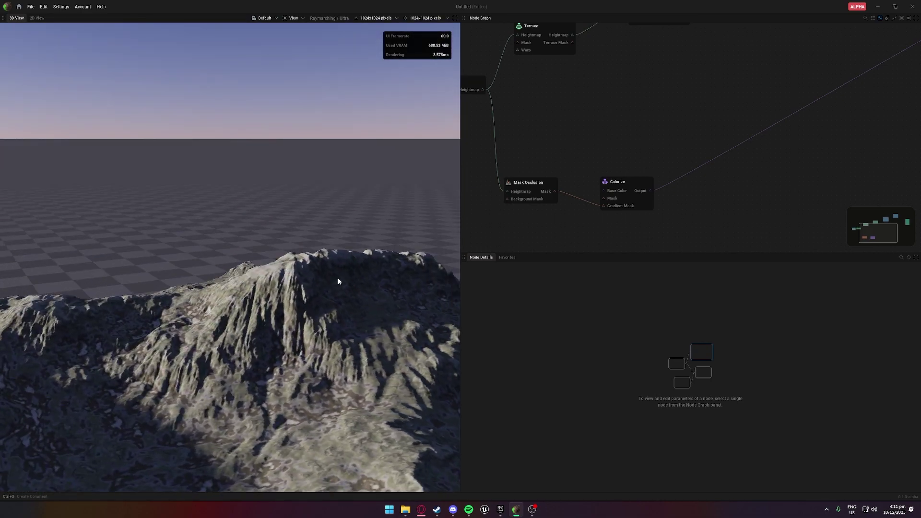
- Set the Mask Occlusion node's coarse size to 003125m
{"action": "left_click", "coordinate": [524, 188]}
{"action": "left_click", "coordinate": [573, 319]}
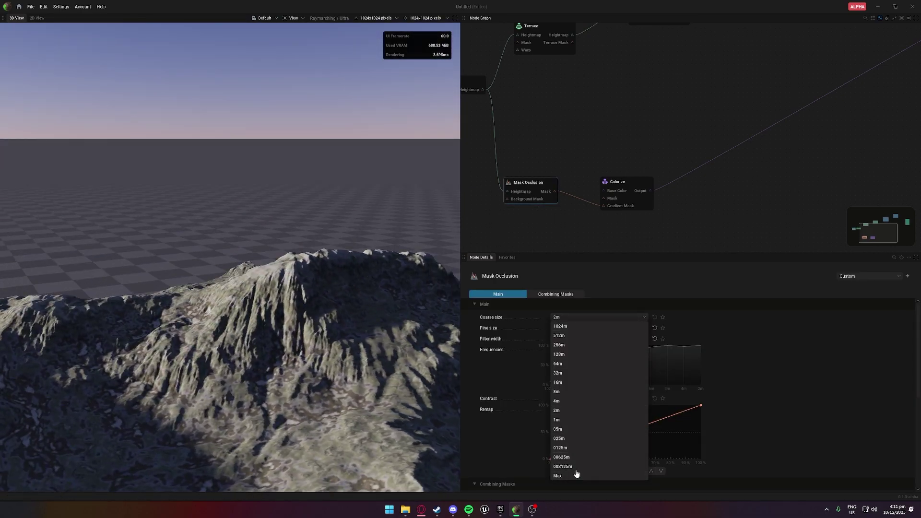
{"action": "left_click", "coordinate": [574, 466]}
{"action": "left_click", "coordinate": [591, 318]}
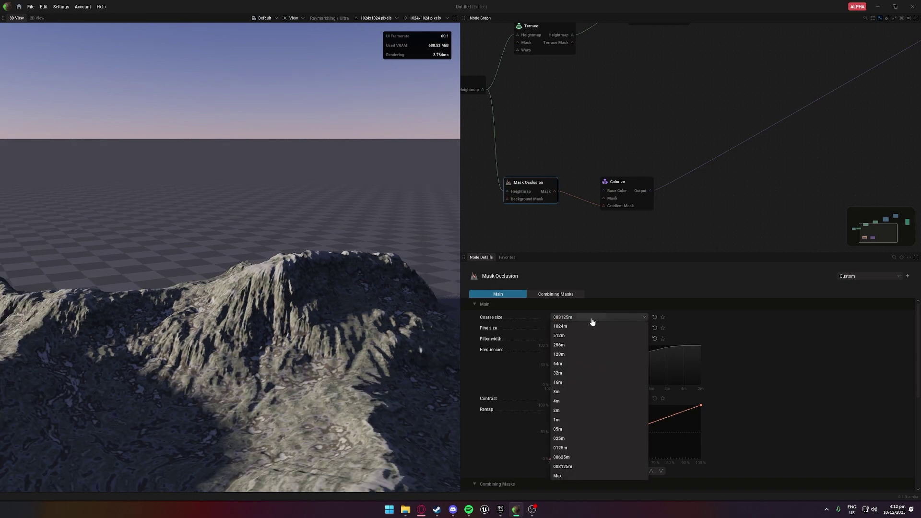
{"action": "left_click", "coordinate": [745, 352]}
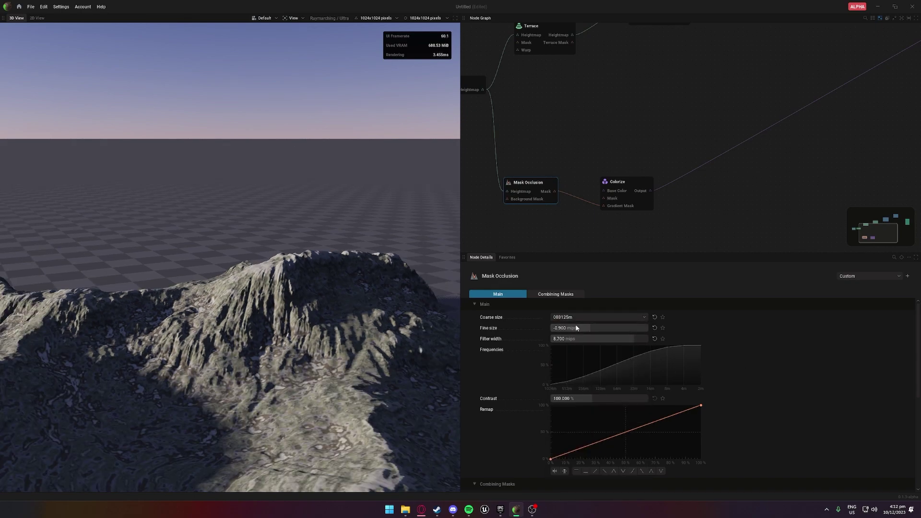
- Set Mask Occlusion's fine size to 3.8 mips and filter width to 4.11 mips, and try adjusting its remap curve's end point
{"action": "left_click_drag", "start_coordinate": [593, 328], "coordinate": [647, 328]}
{"action": "middle_click_drag", "start_coordinate": [447, 350], "coordinate": [422, 408]}
{"action": "left_click_drag", "start_coordinate": [594, 341], "coordinate": [584, 339]}
{"action": "middle_click_drag", "start_coordinate": [380, 342], "coordinate": [336, 368]}
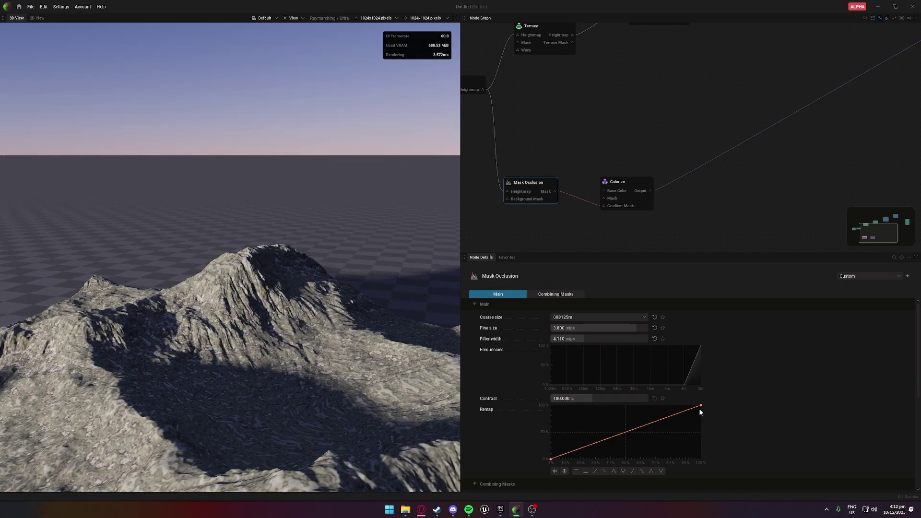
{"action": "mouse_move", "coordinate": [699, 411]}
{"action": "left_mouse_down"}
{"action": "mouse_move", "coordinate": [706, 417]}
{"action": "mouse_move", "coordinate": [697, 389]}
{"action": "mouse_move", "coordinate": [645, 383]}
{"action": "mouse_move", "coordinate": [742, 391]}
{"action": "mouse_move", "coordinate": [744, 382]}
{"action": "left_mouse_up"}
{"action": "middle_click_drag", "start_coordinate": [412, 343], "coordinate": [381, 336]}
{"action": "left_click_drag", "start_coordinate": [332, 292], "coordinate": [329, 257]}
- Set the Colorize node's chaos scale to 5.821, chaos seed to 0.507 and value chaos to 31.667%, and inspect the terrain
{"action": "left_click", "coordinate": [638, 192]}
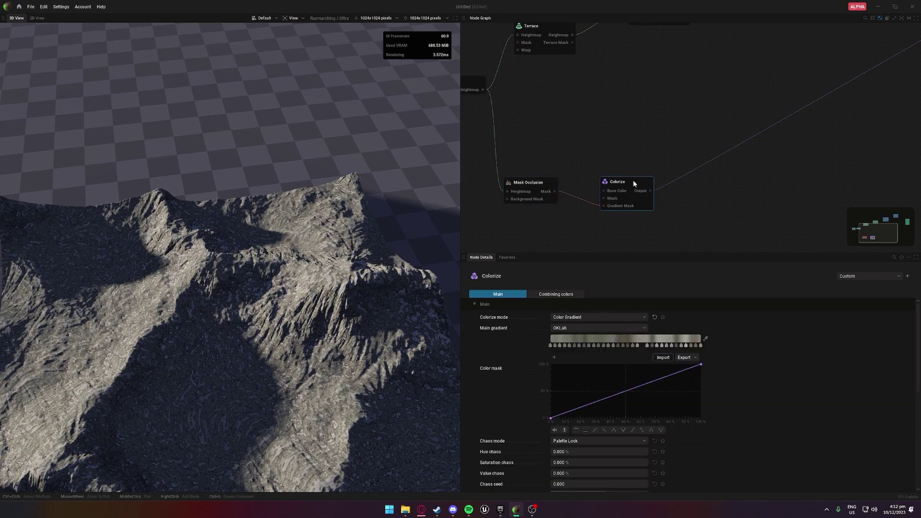
{"action": "mouse_move", "coordinate": [699, 365]}
{"action": "left_mouse_down"}
{"action": "mouse_move", "coordinate": [707, 383]}
{"action": "mouse_move", "coordinate": [711, 352]}
{"action": "mouse_move", "coordinate": [652, 335]}
{"action": "mouse_move", "coordinate": [708, 369]}
{"action": "left_mouse_up"}
{"action": "scroll", "coordinate": [570, 437], "scroll_direction": "down", "scroll_amount": 1}
{"action": "scroll", "coordinate": [570, 437], "scroll_direction": "down", "scroll_amount": 3}
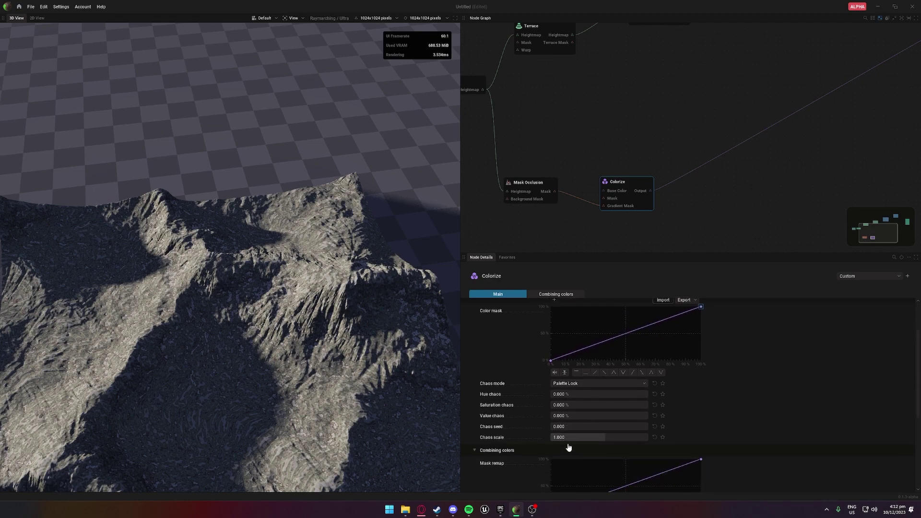
{"action": "left_click_drag", "start_coordinate": [570, 437], "coordinate": [640, 437]}
{"action": "left_click_drag", "start_coordinate": [558, 426], "coordinate": [581, 416]}
{"action": "left_click_drag", "start_coordinate": [355, 392], "coordinate": [343, 316]}
{"action": "scroll", "coordinate": [355, 393], "scroll_direction": "up", "scroll_amount": 3}
{"action": "middle_click_drag", "start_coordinate": [343, 316], "coordinate": [298, 163]}
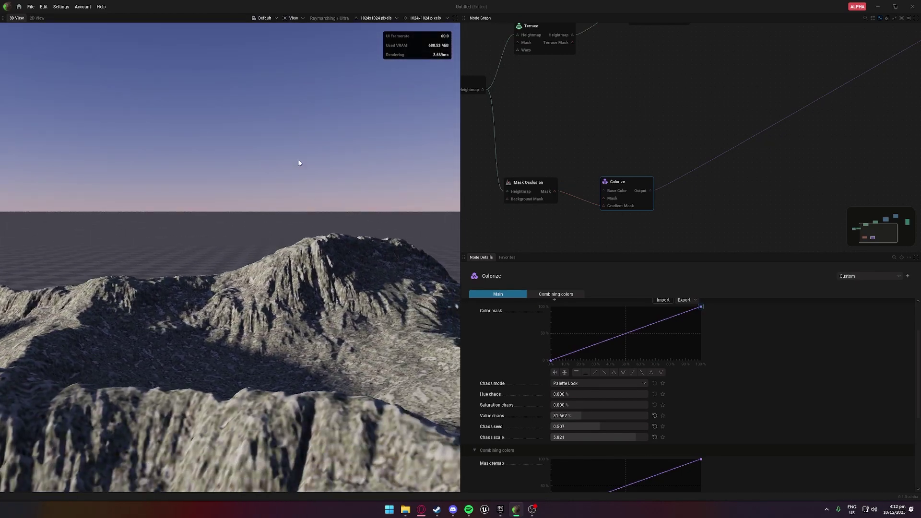
- Change the terrain build resolution to 0.5 m/pixel and view the sharper mountains
{"action": "left_click", "coordinate": [370, 20]}
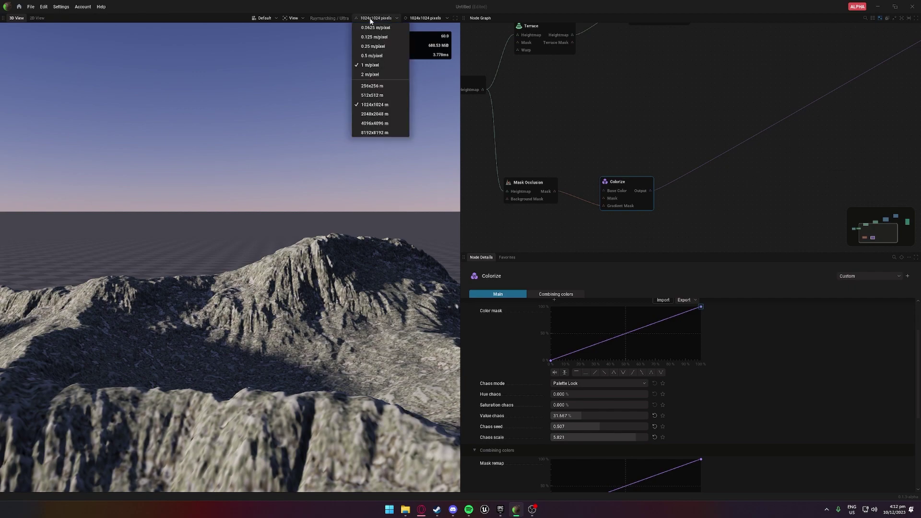
{"action": "left_click", "coordinate": [382, 59]}
{"action": "scroll", "coordinate": [342, 162], "scroll_direction": "up", "scroll_amount": 3}
{"action": "left_click_drag", "start_coordinate": [342, 162], "coordinate": [342, 155]}
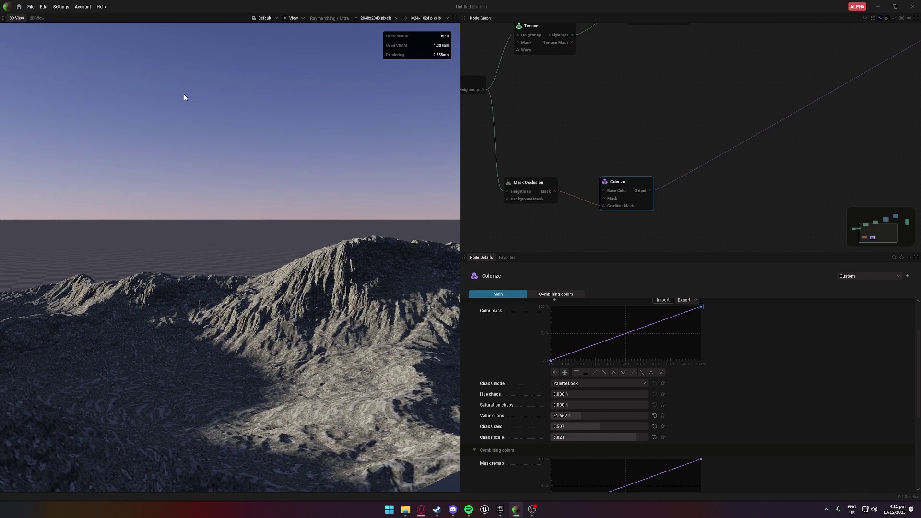
- Save the project under the file name Mountain Tutorial
{"action": "left_click", "coordinate": [31, 10]}
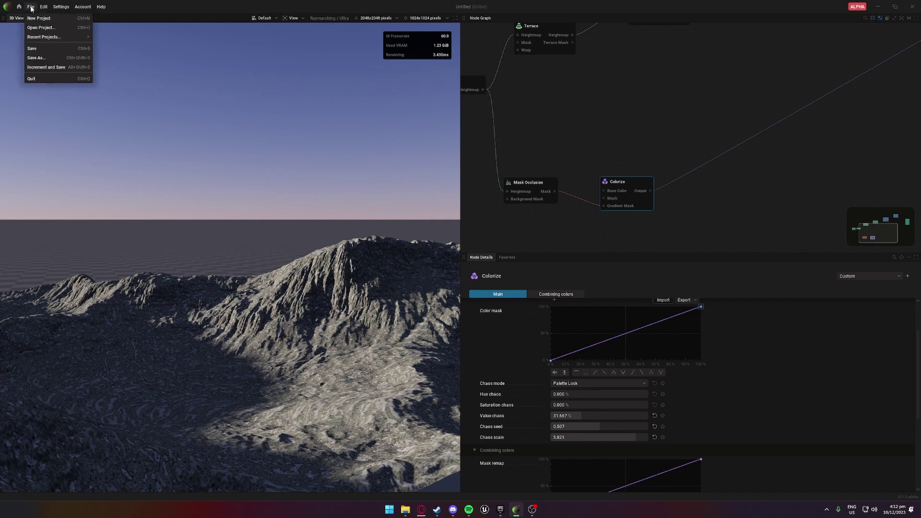
{"action": "left_click", "coordinate": [43, 61]}
{"action": "double_click", "coordinate": [632, 151]}
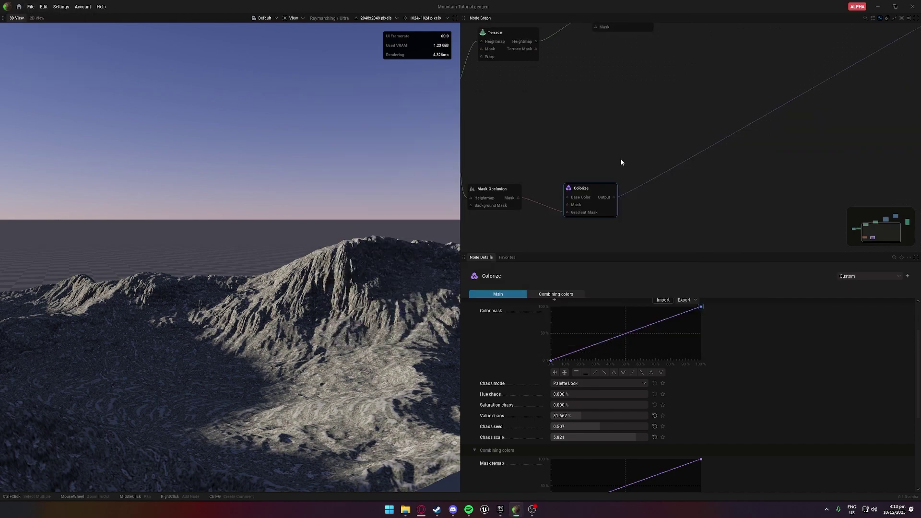
- Add a Color Adjust node fed by the Colorize output and connect its output to the final render node's color input
{"action": "middle_click_drag", "start_coordinate": [667, 134], "coordinate": [632, 158]}
{"action": "left_click_drag", "start_coordinate": [580, 222], "coordinate": [648, 224]}
{"action": "mouse_move", "coordinate": [665, 257]}
{"action": "left_click", "coordinate": [722, 265]}
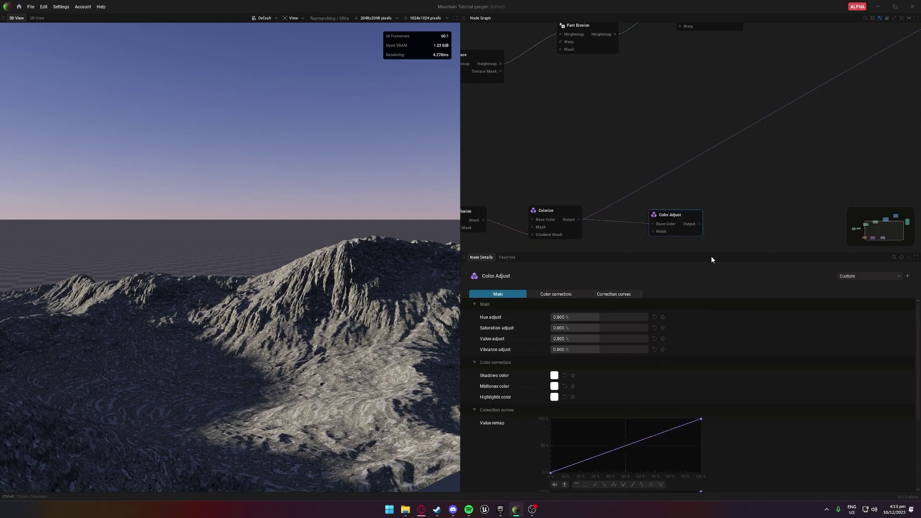
{"action": "left_click_drag", "start_coordinate": [595, 213], "coordinate": [752, 82]}
{"action": "left_click_drag", "start_coordinate": [577, 209], "coordinate": [566, 206]}
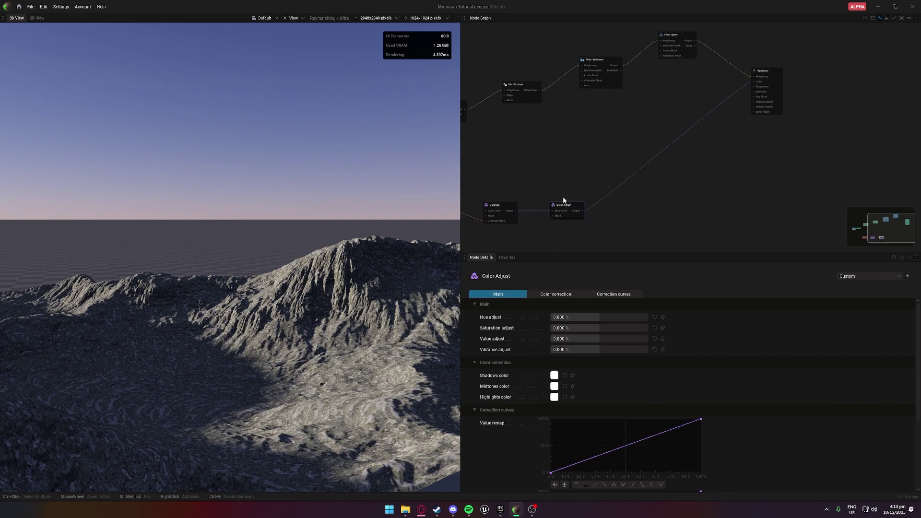
- Set Color Adjust's saturation to -16%, value to 9.333% and vibrance to 11.333%, keeping hue at 0%, and inspect the terrain from another angle
{"action": "left_click_drag", "start_coordinate": [602, 338], "coordinate": [617, 317]}
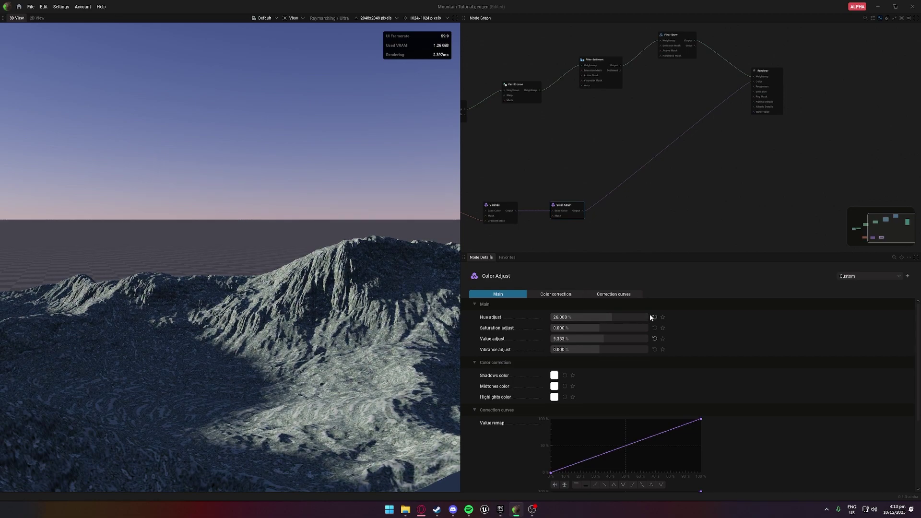
{"action": "left_click_drag", "start_coordinate": [626, 327], "coordinate": [583, 328]}
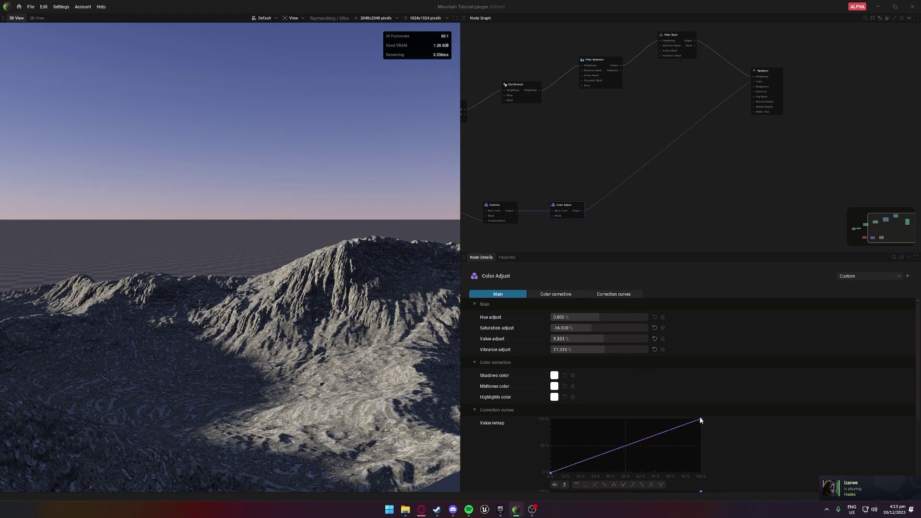
{"action": "left_click_drag", "start_coordinate": [699, 420], "coordinate": [726, 391]}
{"action": "left_click_drag", "start_coordinate": [397, 326], "coordinate": [173, 331]}
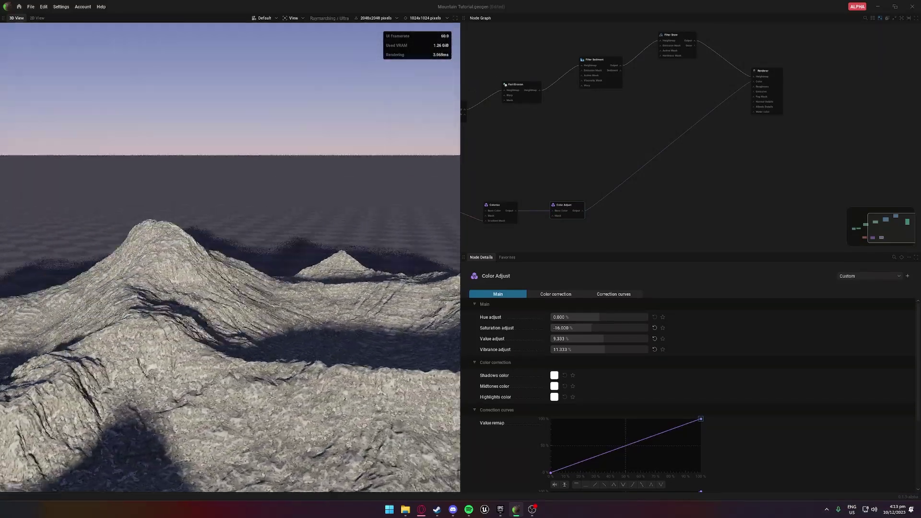